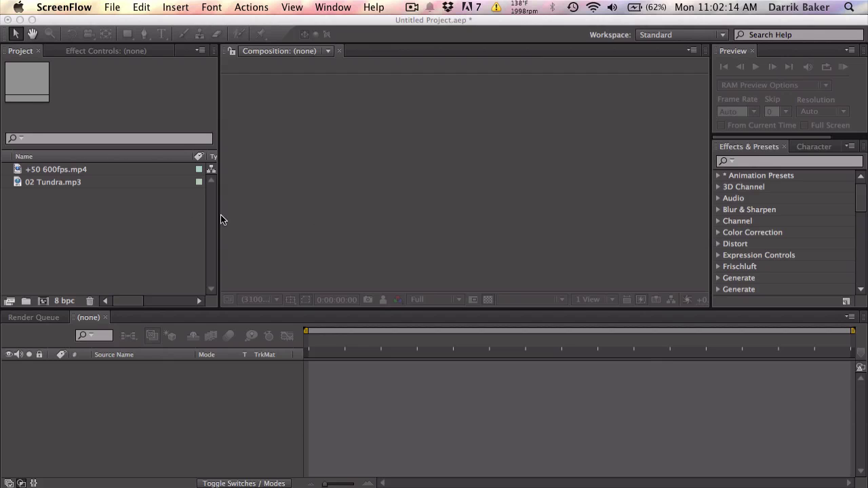
Create the +50 600fps composition from the 600fps sniper clip and scrub to 0:00:00:16
click(83, 168)
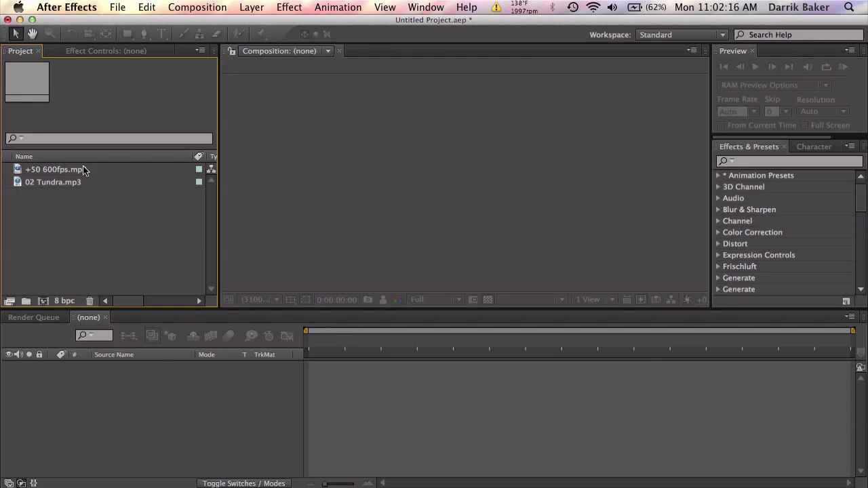
click(74, 170)
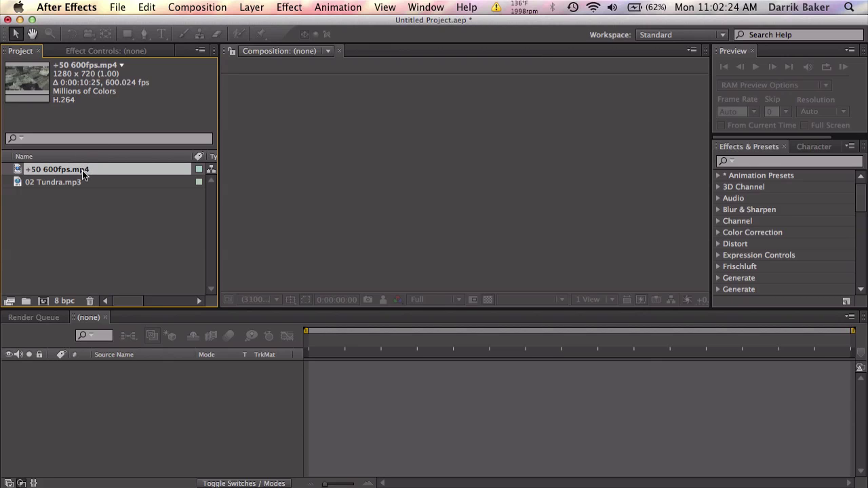
drag(83, 169, 42, 301)
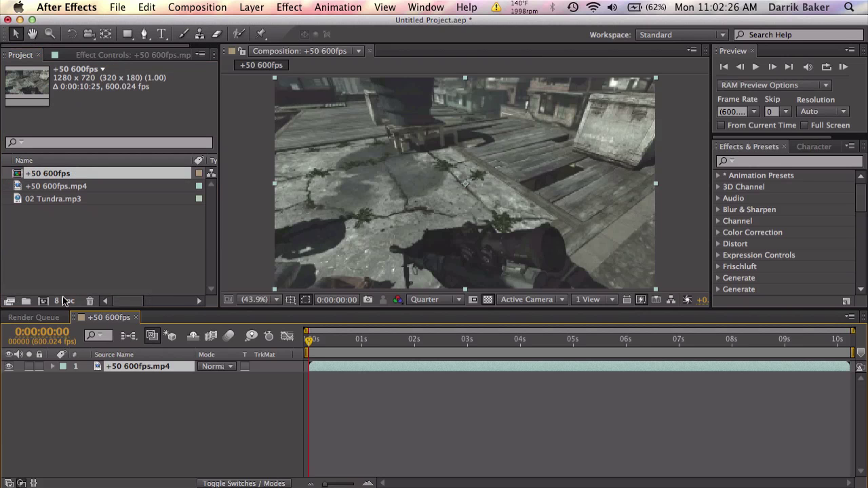
drag(313, 343, 323, 343)
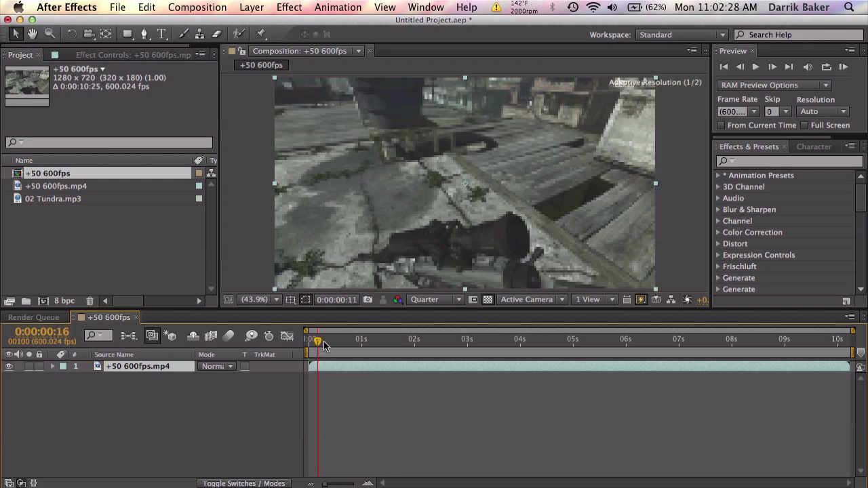
Review the composition's frame rate in Composition Settings without changing it, then request deleting the comp
click(197, 7)
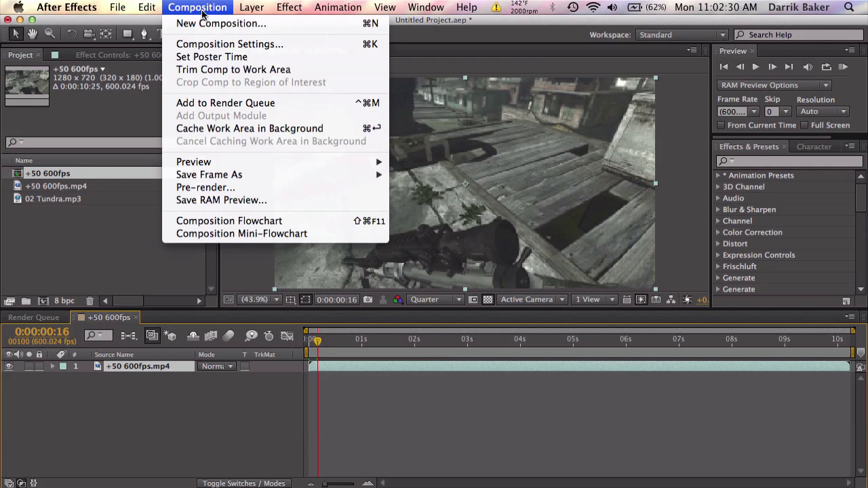
click(209, 45)
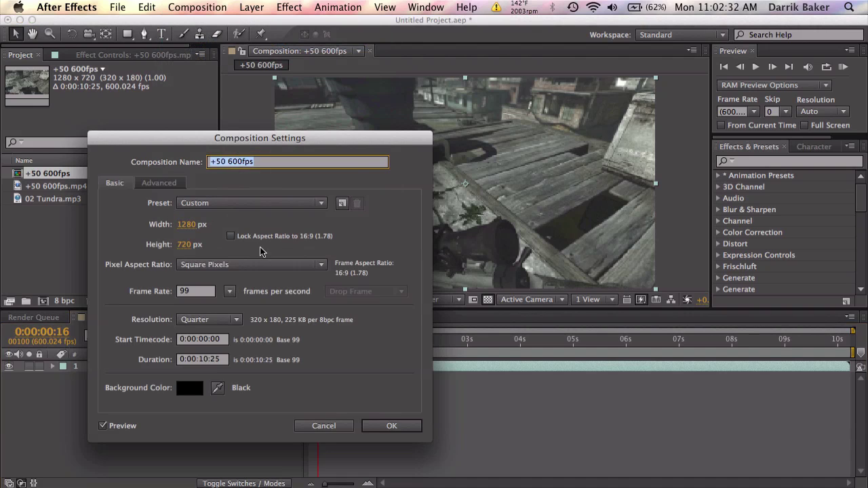
click(196, 292)
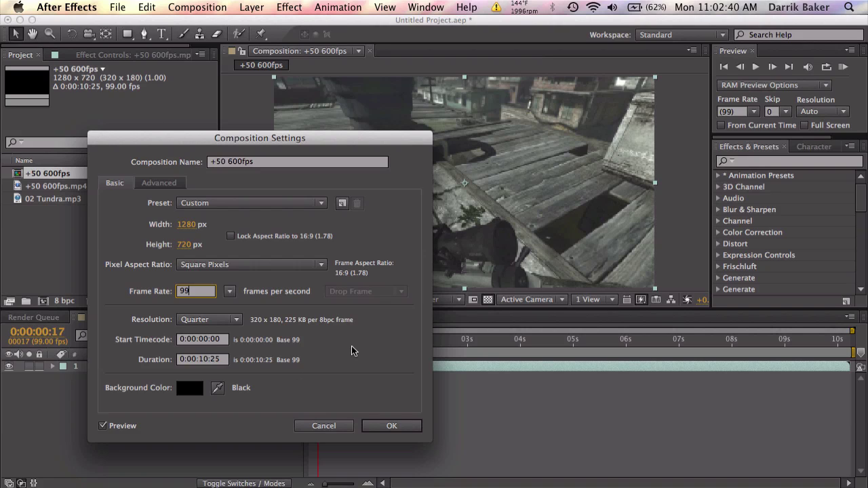
click(339, 426)
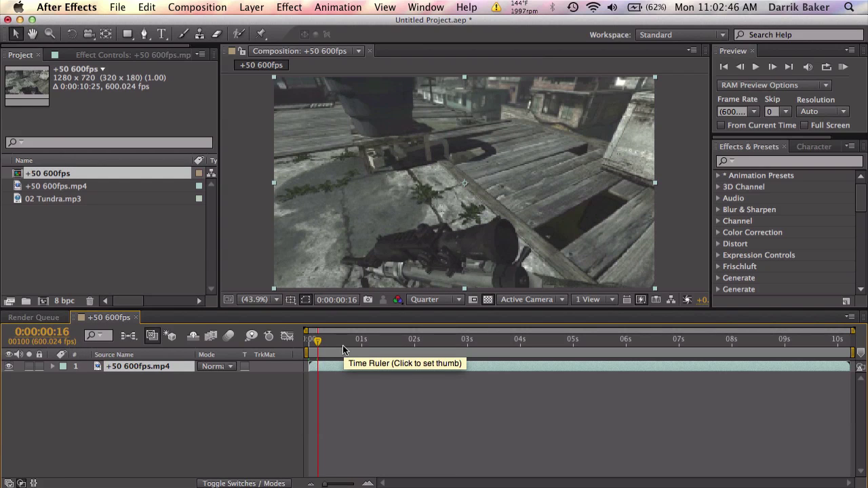
click(47, 269)
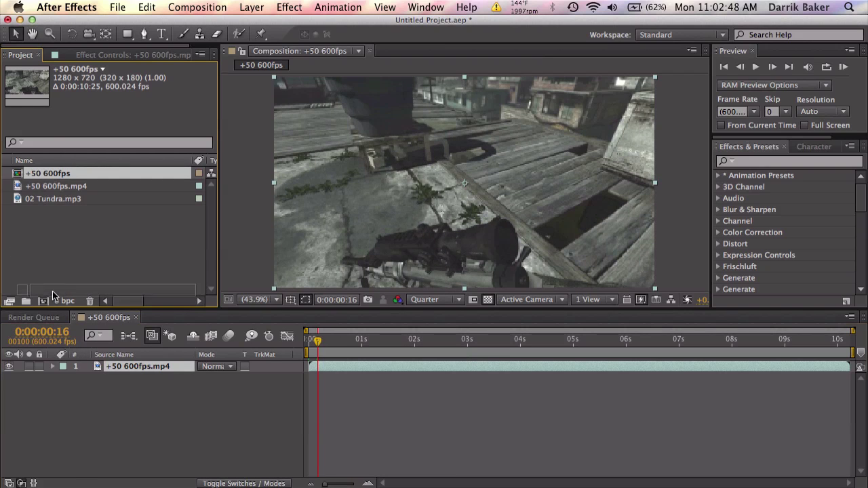
click(89, 300)
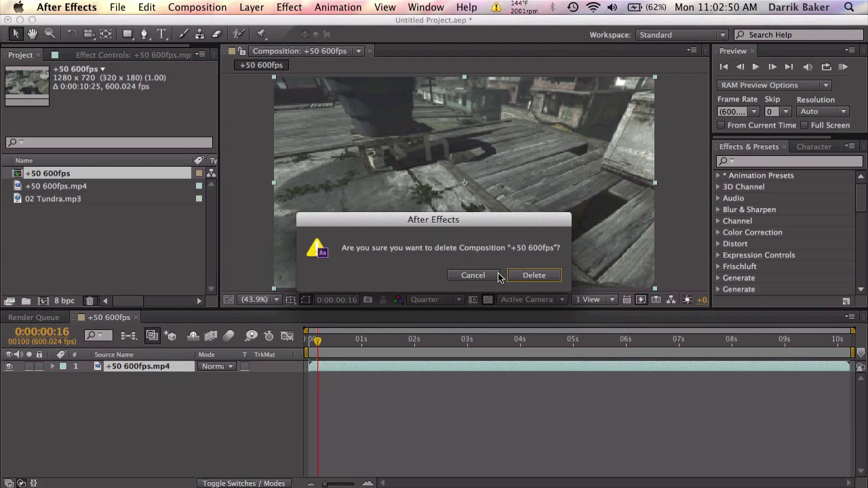
Delete the composition and interpret the 600fps clip to conform to 60 fps
click(523, 280)
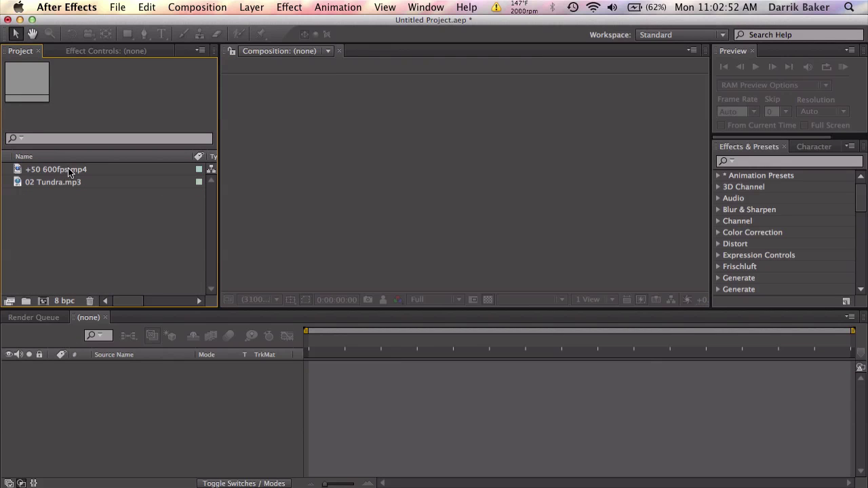
click(68, 171)
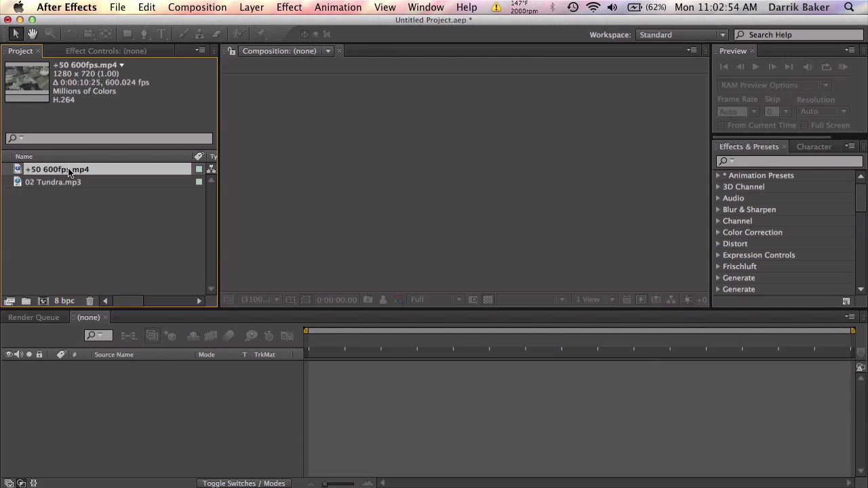
right_click(69, 171)
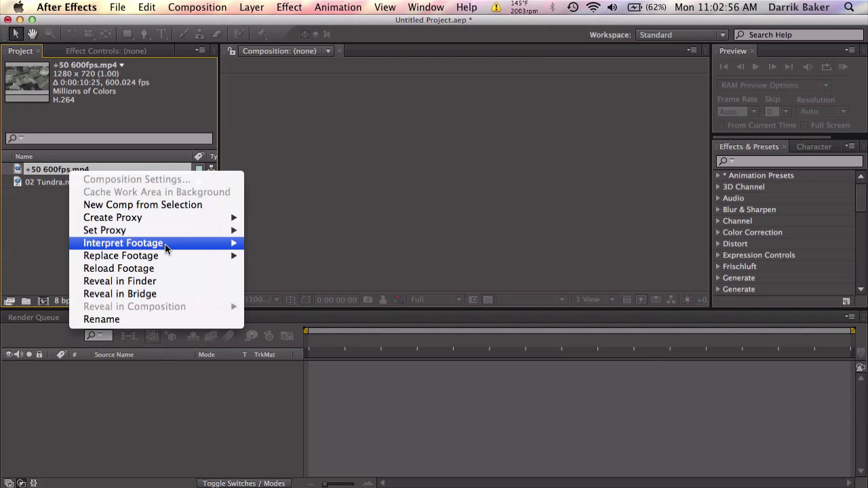
mouse_move(171, 244)
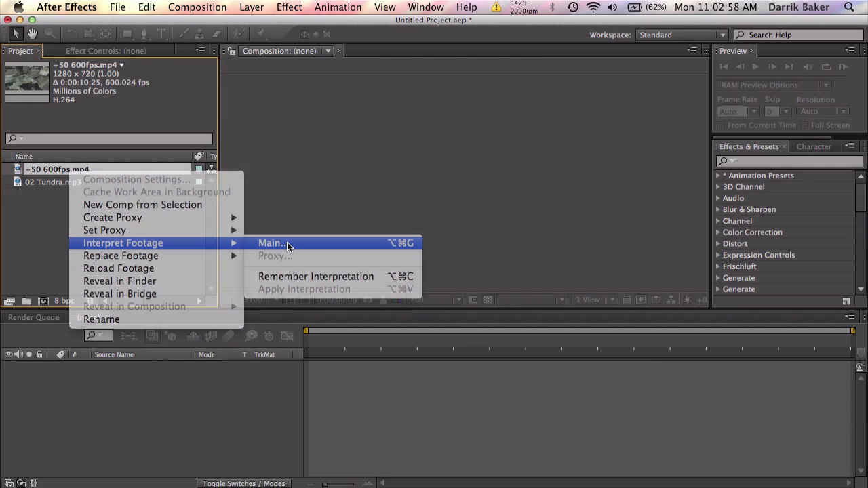
click(287, 244)
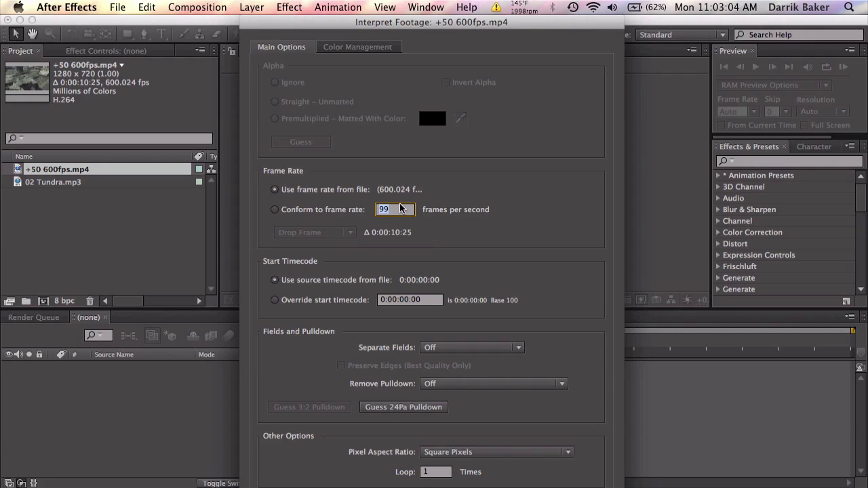
text(60)
key(Return)
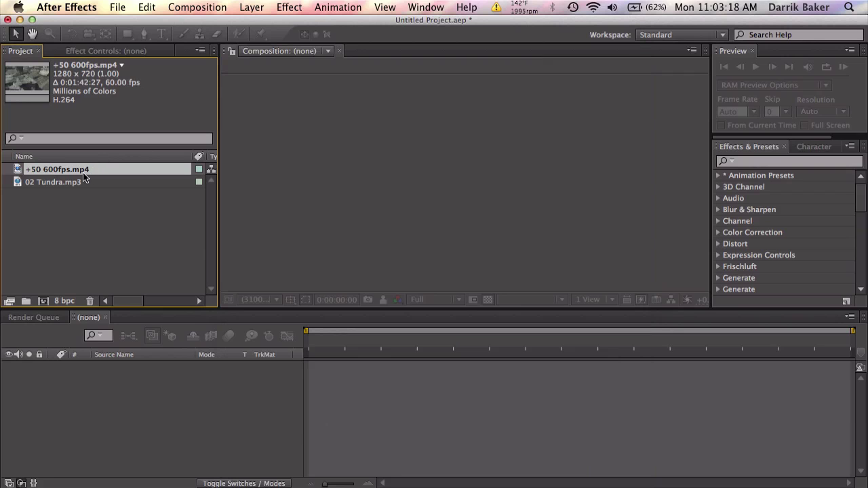
Make a new +50 600fps composition from the 60 fps clip and scrub through the slow-motion footage
drag(81, 174, 43, 300)
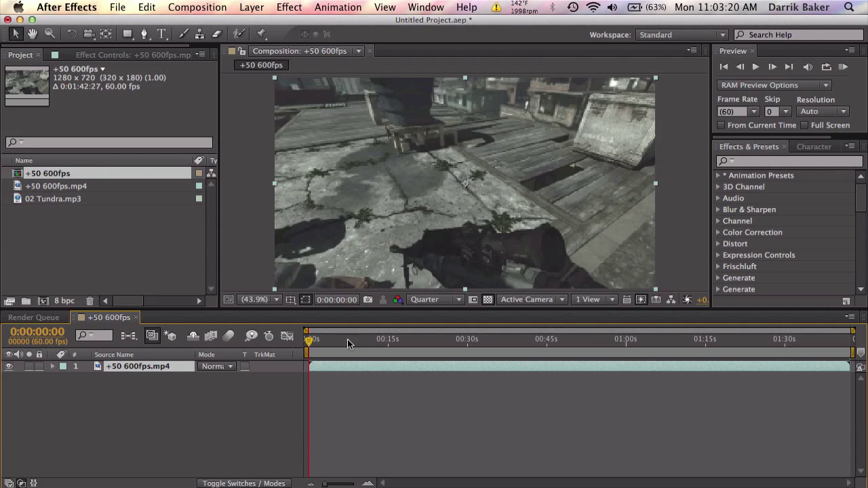
drag(309, 342, 359, 339)
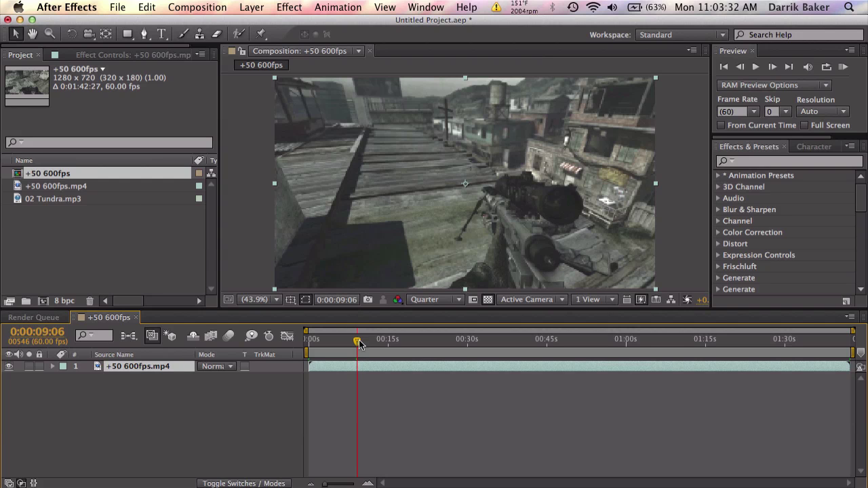
drag(357, 341, 409, 348)
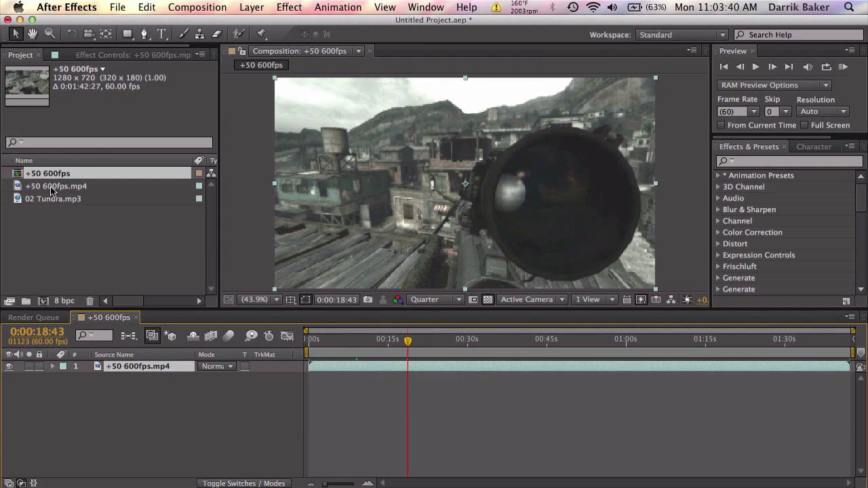
Place 02 Tundra.mp3 under the video, show its waveform, and shift it earlier, previewing the timing
drag(54, 195, 112, 423)
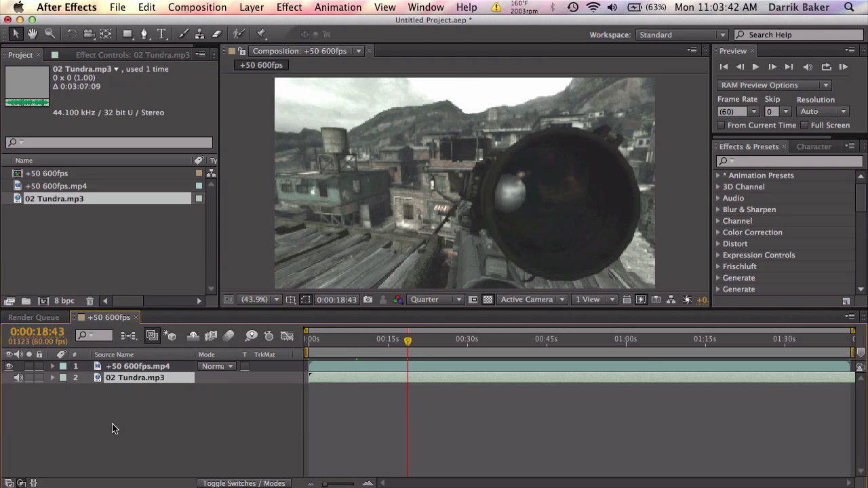
key(l)
key(l)
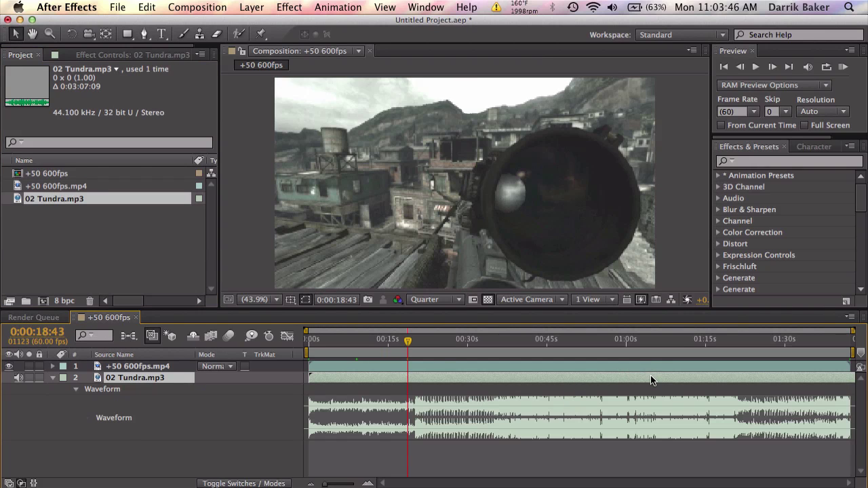
drag(650, 375, 475, 370)
key(KP_Decimal)
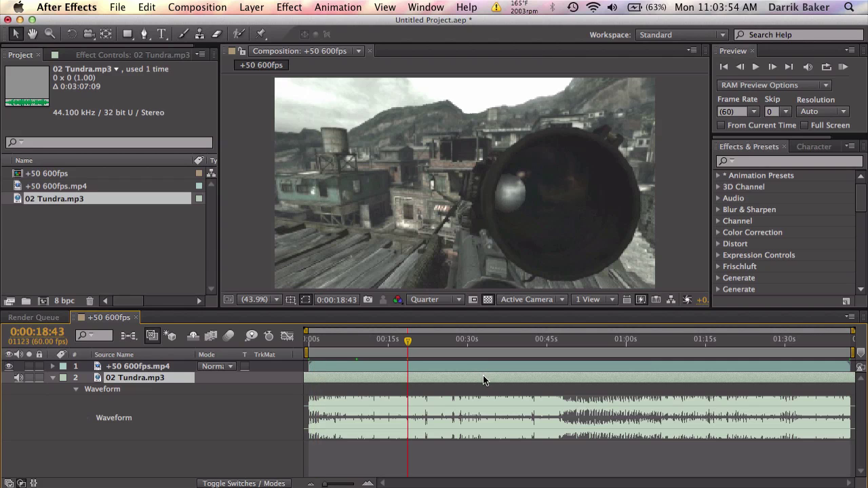
drag(483, 376, 462, 381)
key(KP_Decimal)
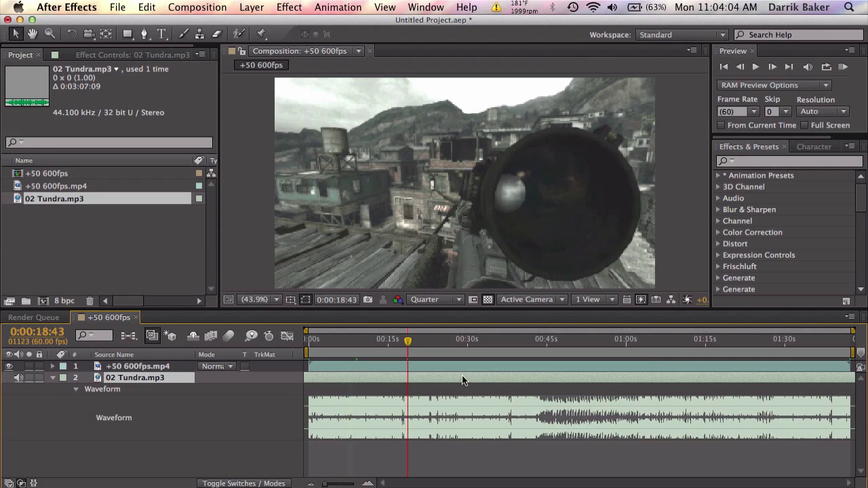
Split the sniper video layer at about 0:00:21:40 and 0:00:36:33 into three layers
click(445, 369)
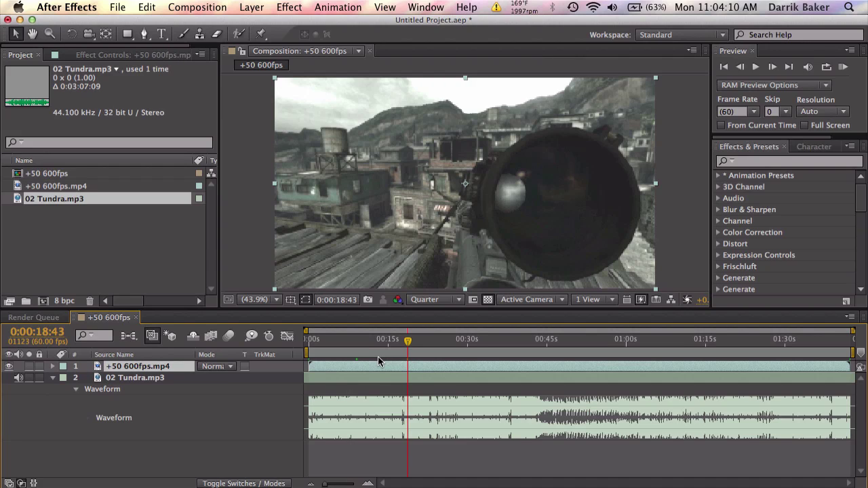
drag(409, 345, 423, 344)
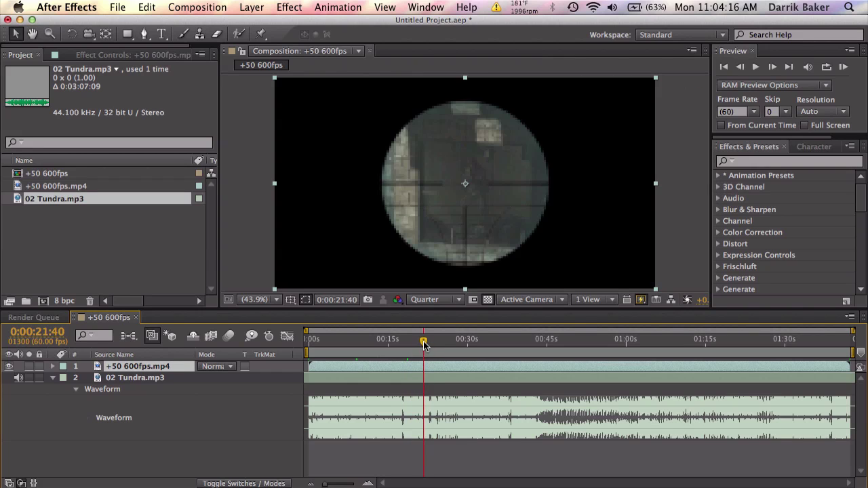
key(super+shift+d)
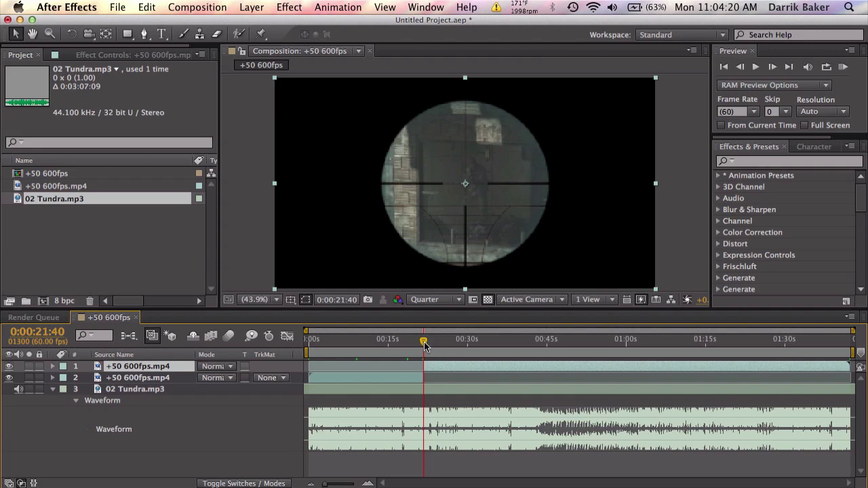
drag(424, 343, 541, 343)
key(super+shift+d)
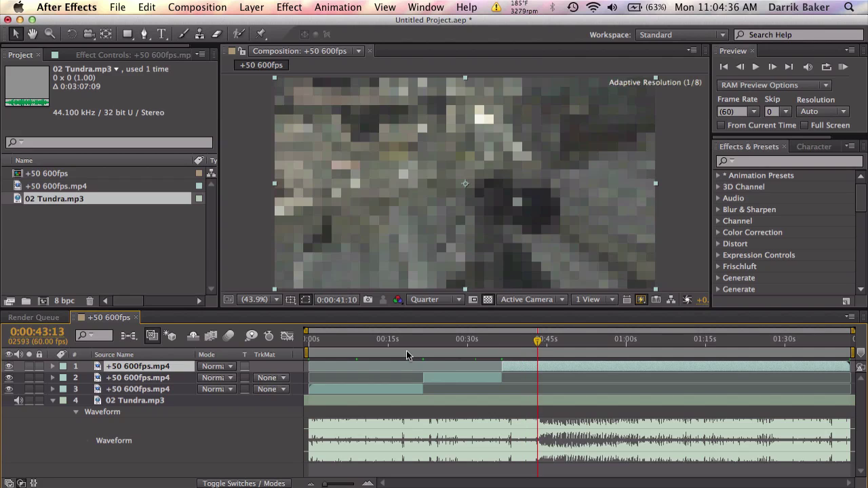
Check both cuts at 0:00:21:32 and 0:00:36:56, then zoom the timeline in near the start
click(422, 341)
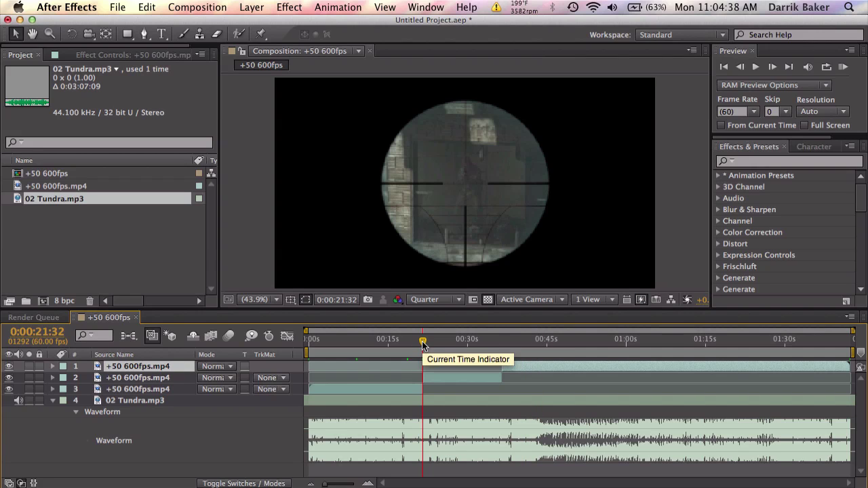
click(503, 343)
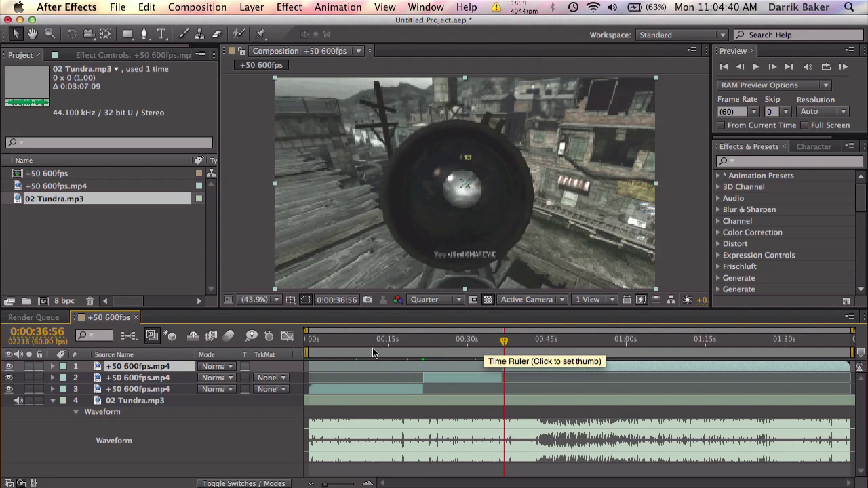
click(318, 341)
key(=)
key(=)
key(=)
key(=)
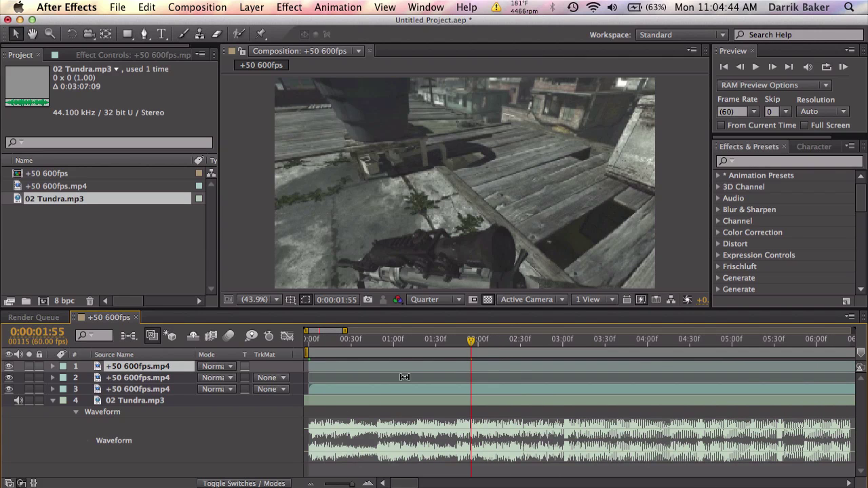
Start the second clip layer at 0:00:03:02 and trim the third clip to end there
key(alt+KP_Decimal)
click(566, 340)
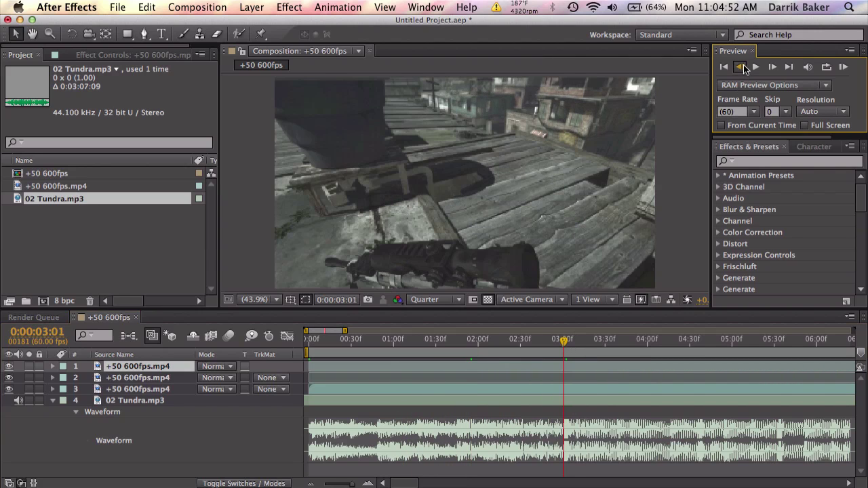
click(586, 376)
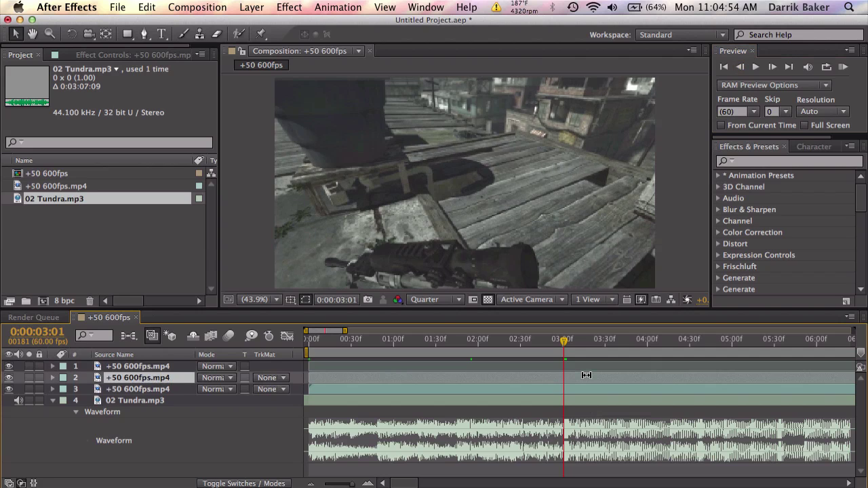
key(bracketleft)
click(594, 387)
key(bracketright)
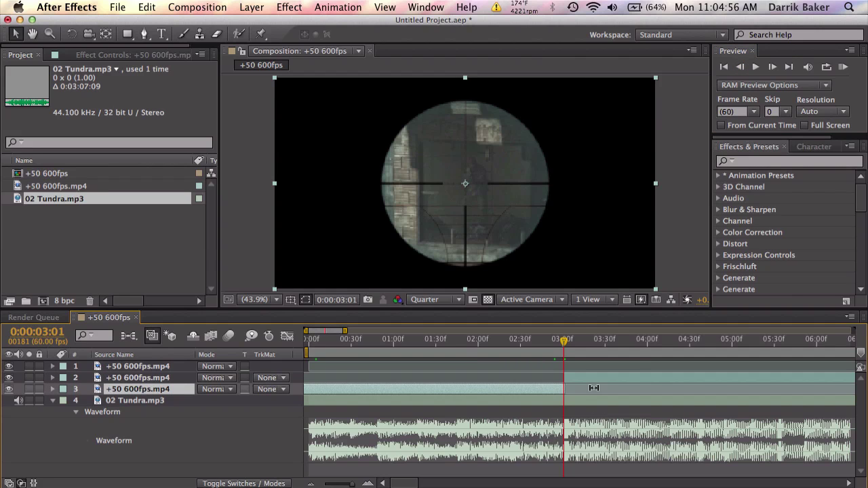
scroll(593, 387, right, 3)
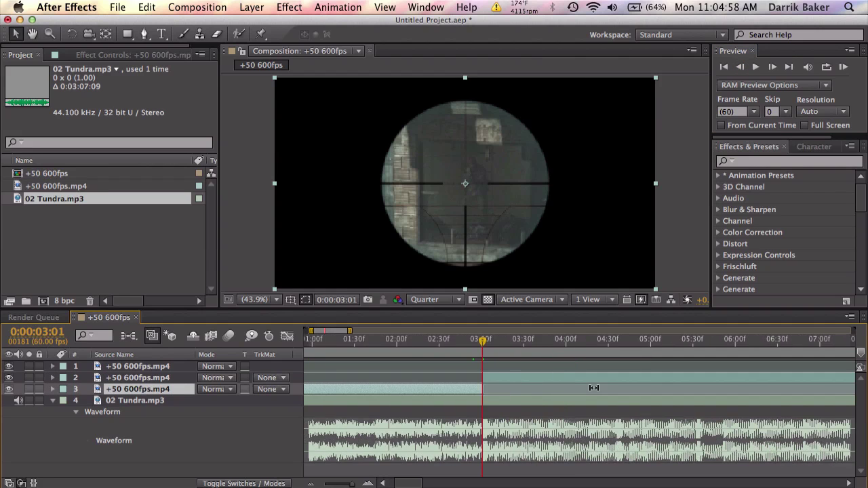
key(minus)
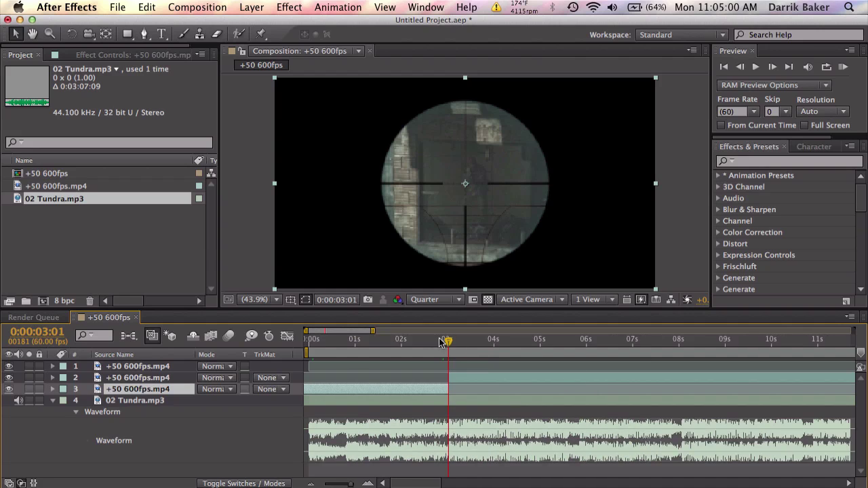
Preview the Tundra music from 2:13 and drop beat markers on its layer
click(411, 342)
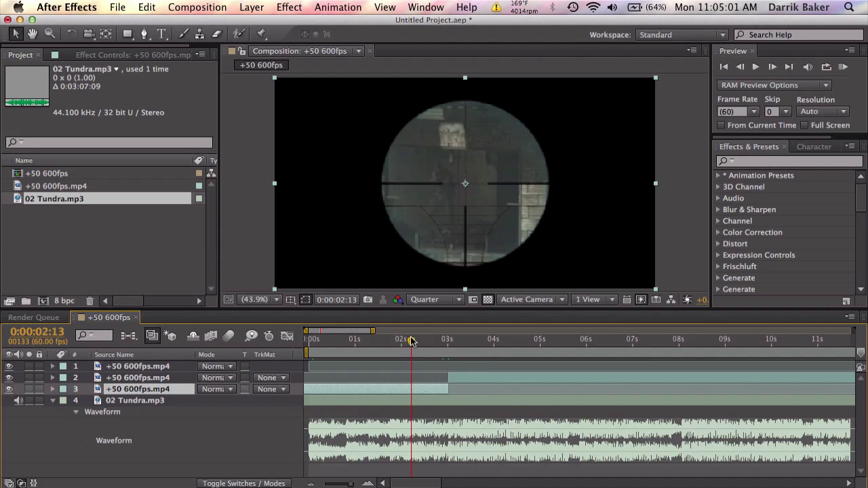
click(471, 400)
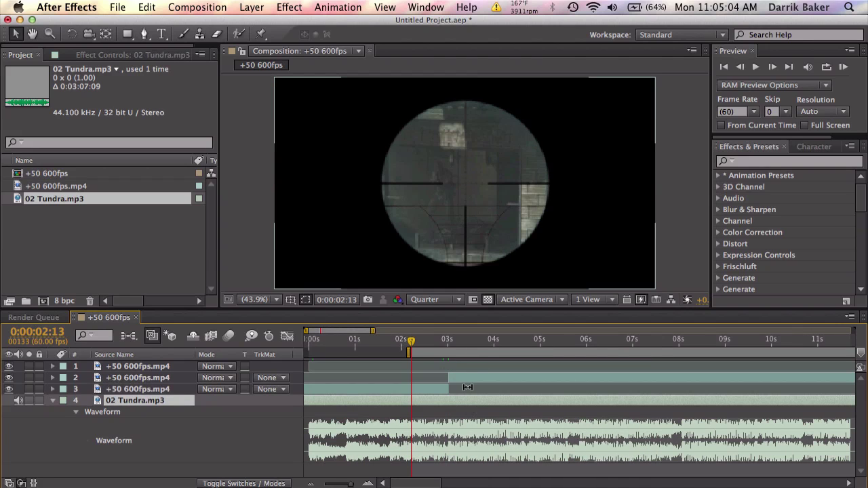
key(ctrl+period)
key(KP_Multiply)
key(KP_Multiply)
key(KP_Multiply)
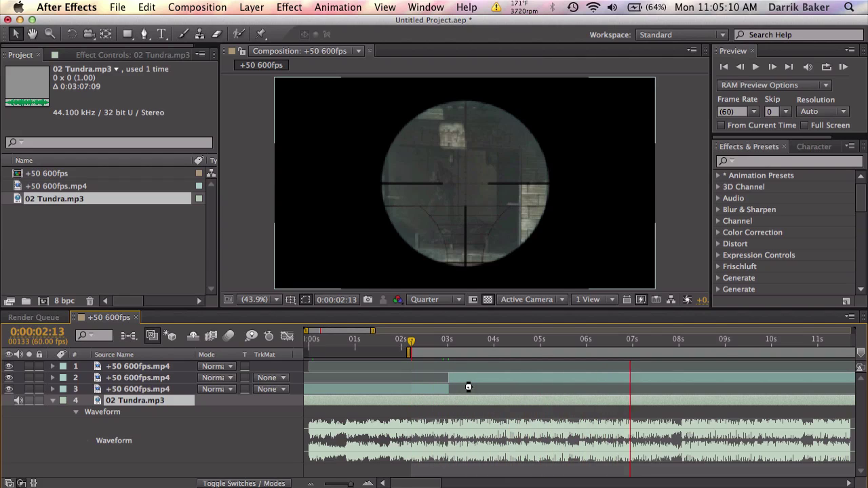
key(KP_Multiply)
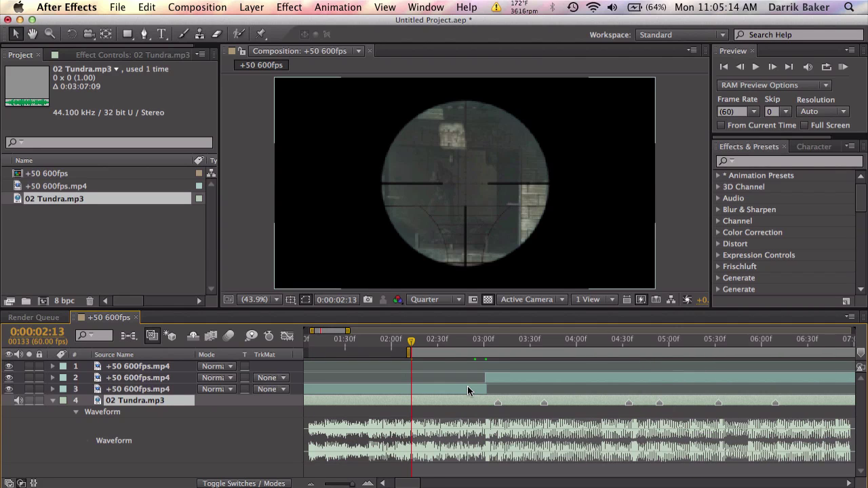
key(equal)
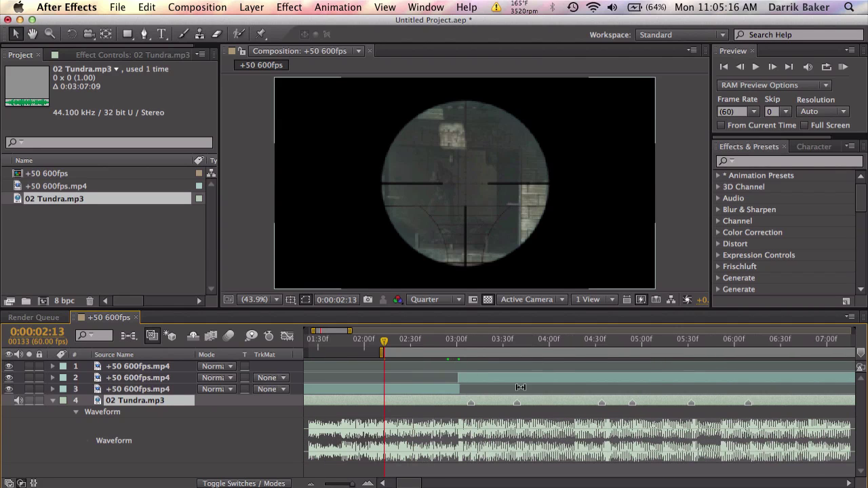
Start the top clip layer at 0:00:05:32
click(690, 337)
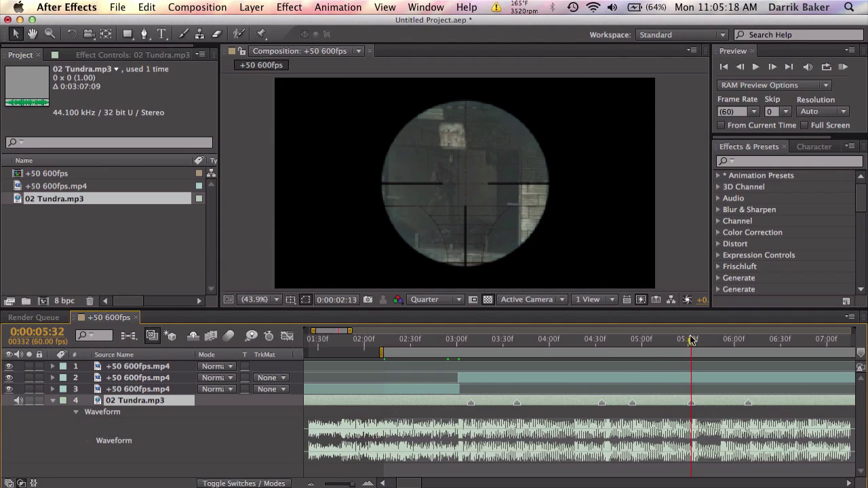
scroll(652, 381, right, 3)
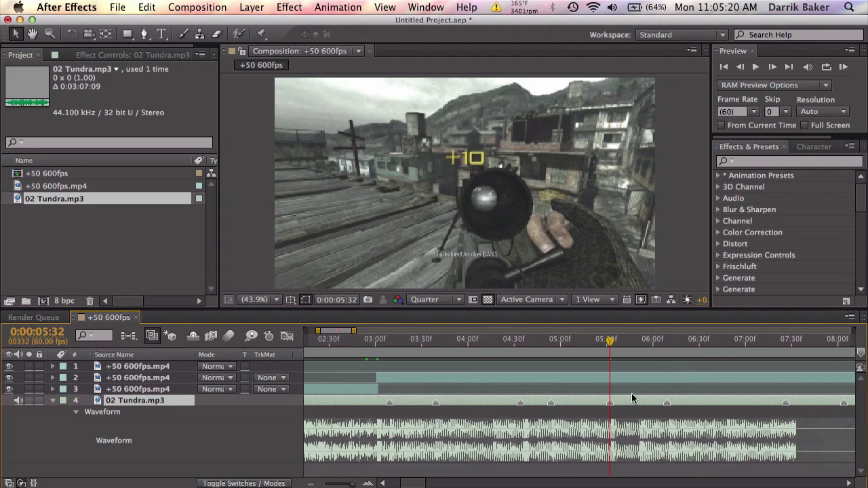
click(668, 367)
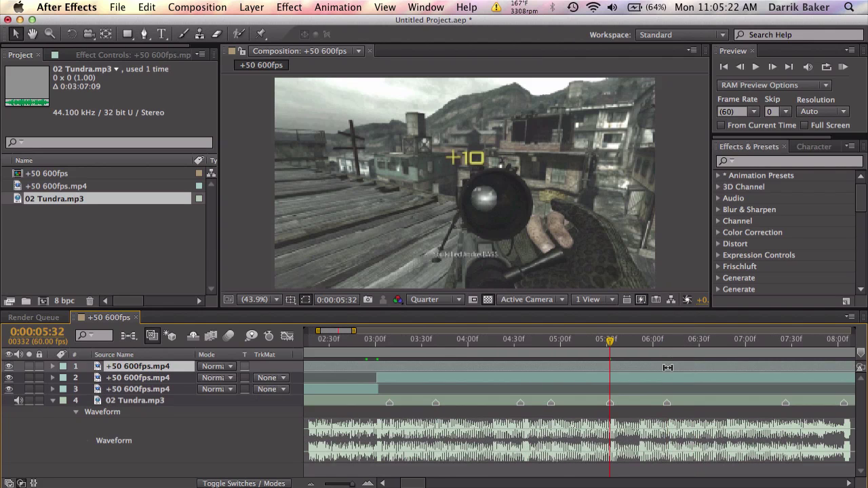
key(bracketleft)
key(minus)
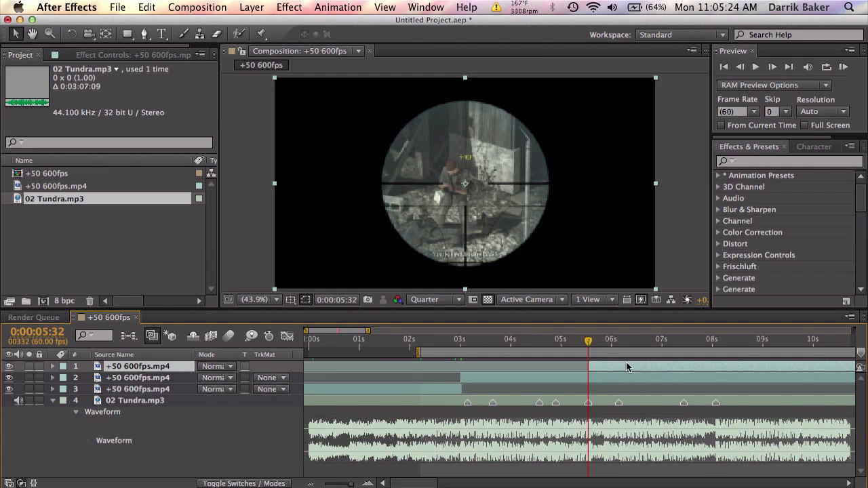
Preview the audio around the 5:32 cut, then select the second clip layer at 4:37
key(alt+KP_Decimal)
key(equal)
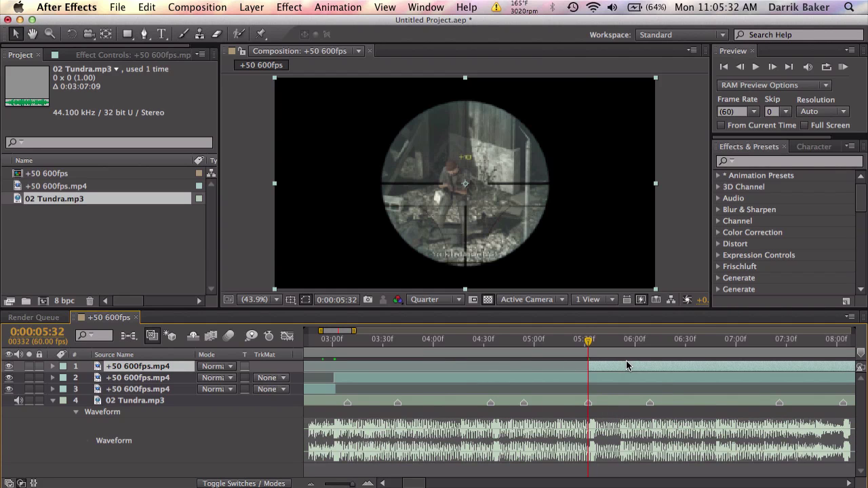
click(495, 345)
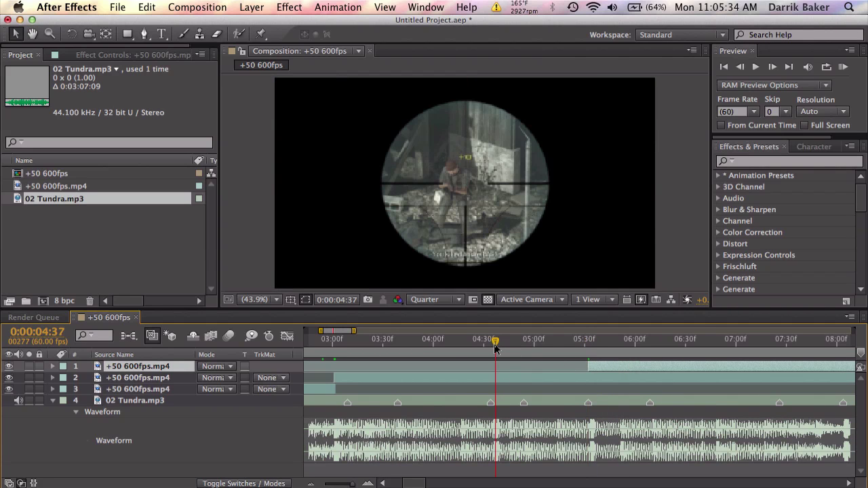
click(537, 383)
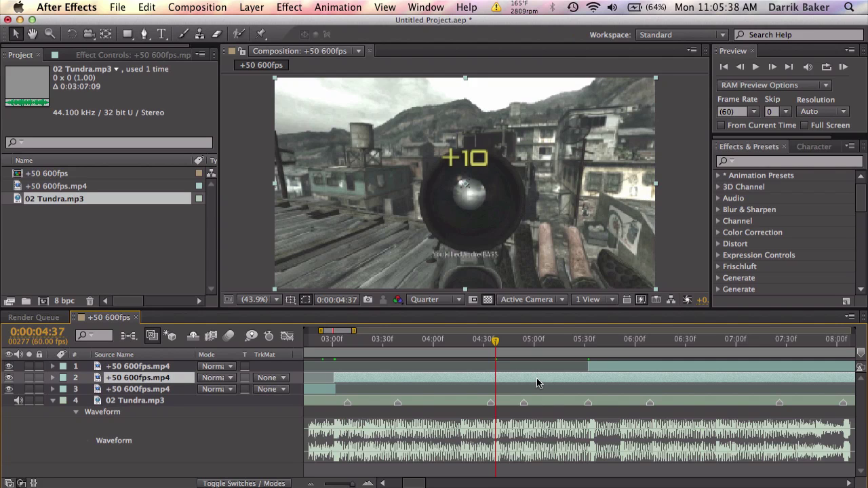
Enable Time Remapping on layer 2 and add Time Remap keyframes at 3:01 and 5:32
right_click(537, 377)
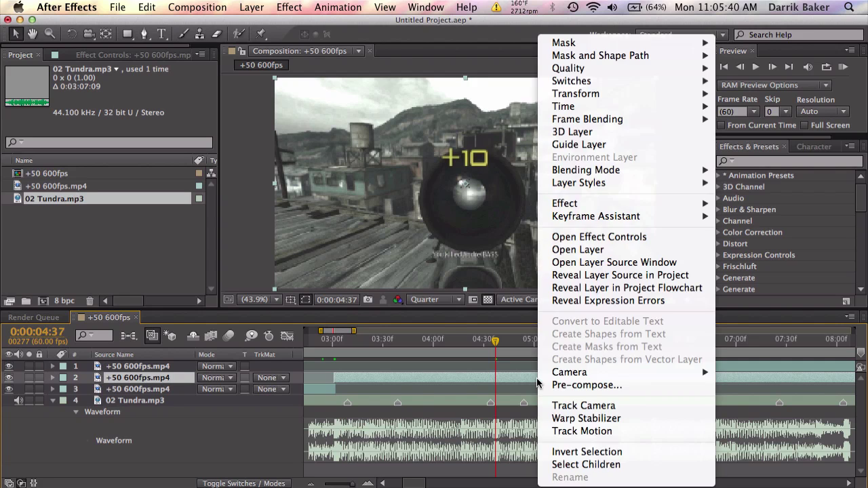
mouse_move(569, 106)
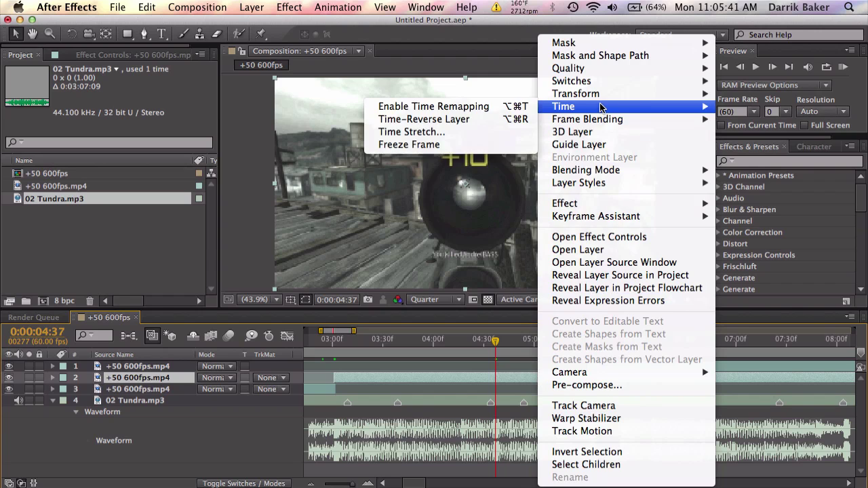
click(483, 107)
drag(339, 337, 334, 339)
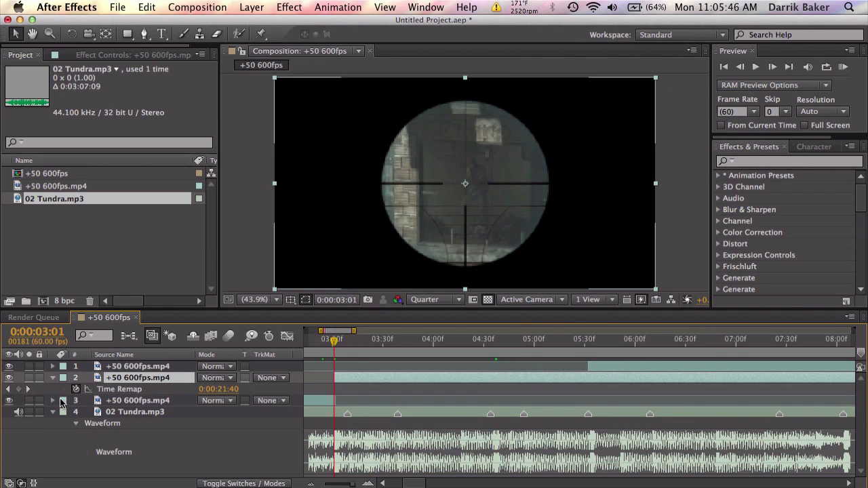
click(18, 388)
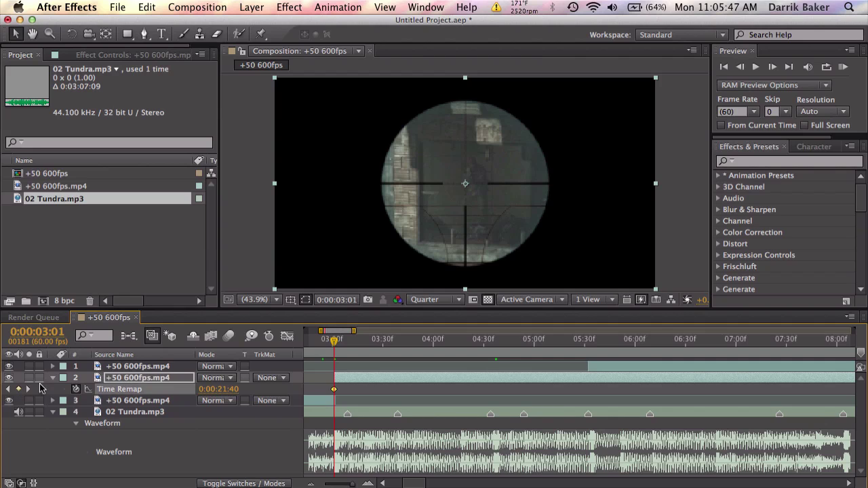
click(588, 341)
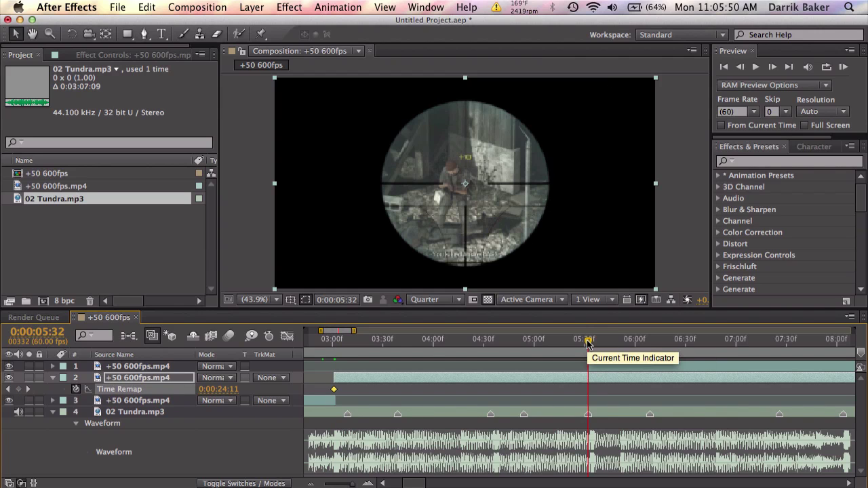
click(18, 389)
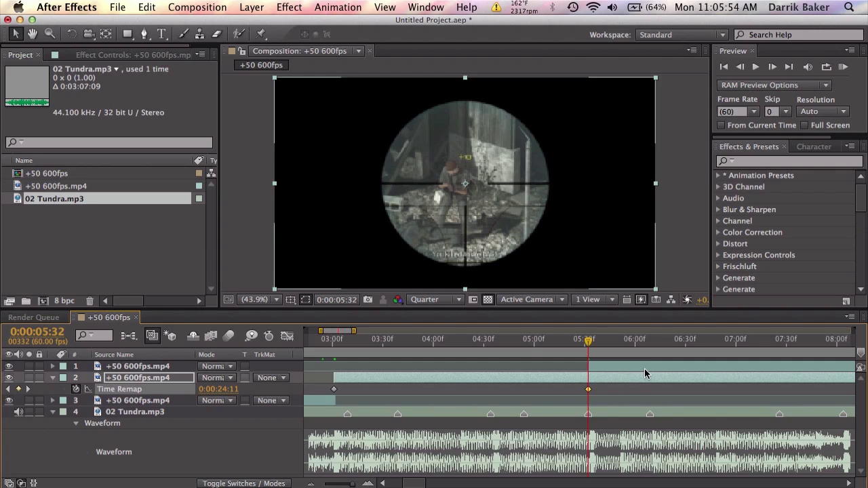
Nudge layer 2's second keyframe slightly earlier to 5:31, then enable Time Remapping on layer 1
key(=)
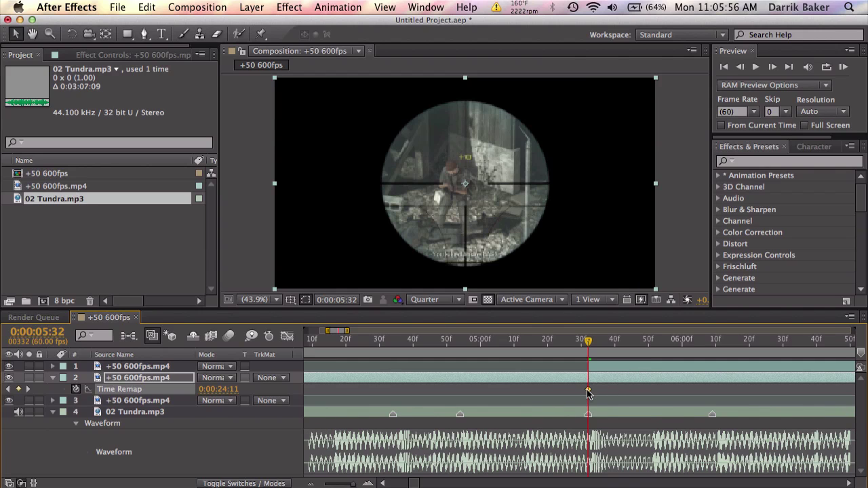
drag(588, 394, 585, 395)
click(740, 68)
key(-)
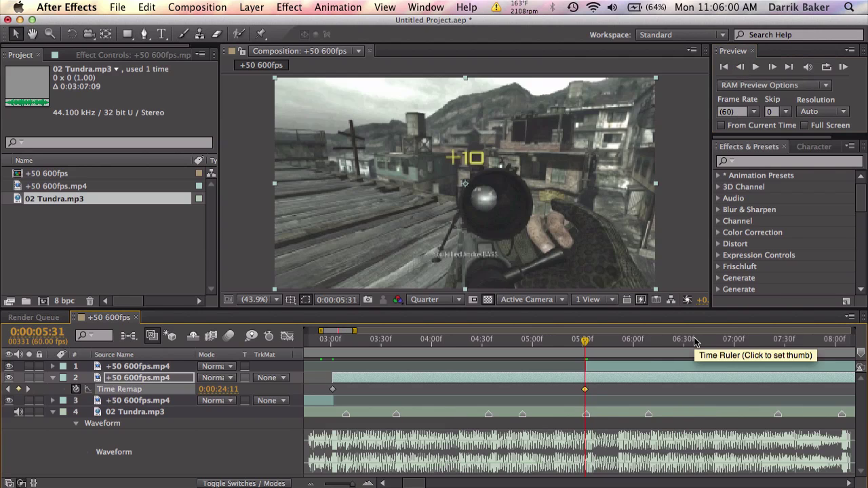
click(651, 367)
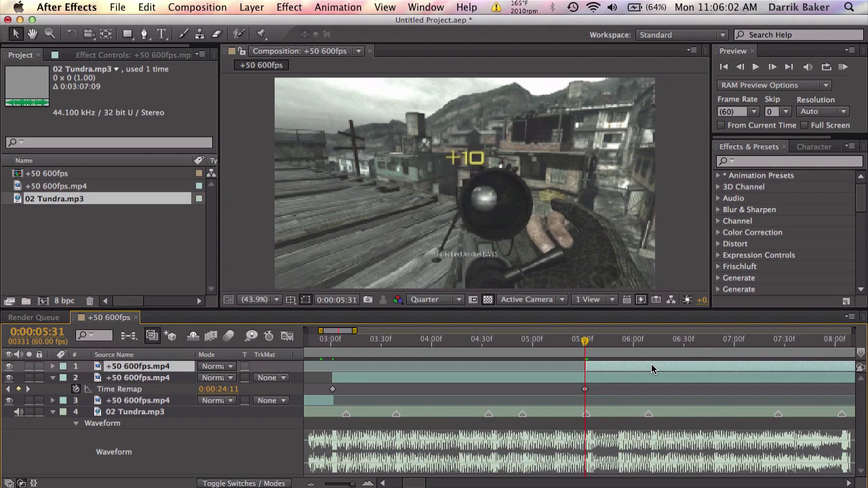
right_click(651, 364)
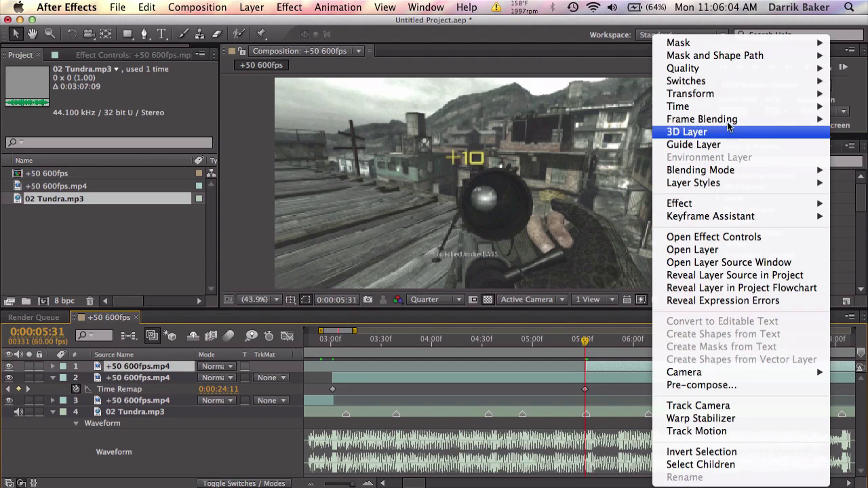
mouse_move(678, 106)
click(625, 107)
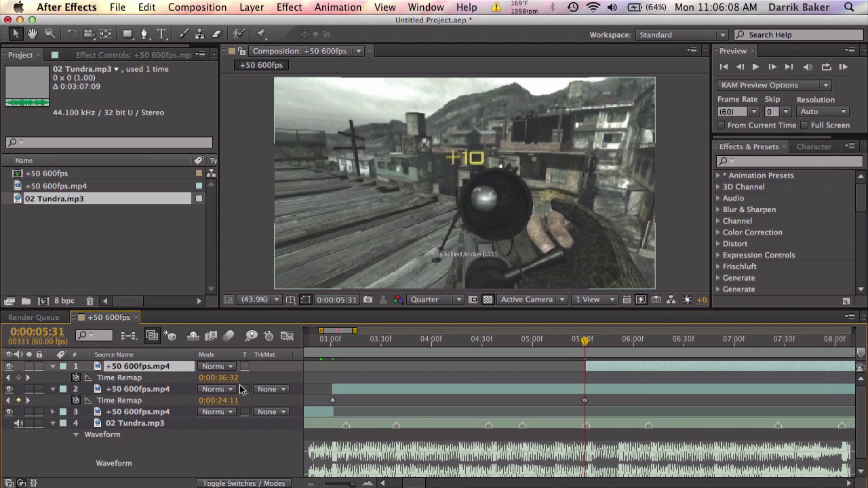
Set layer 2's 5:31 Time Remap keyframe to 0:00:36:32 and trim the layer to end there
double_click(585, 401)
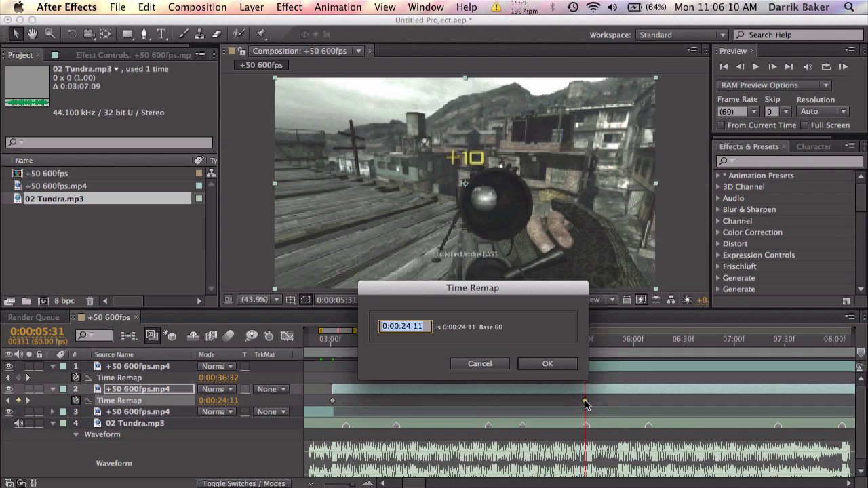
key(Right)
key(BackSpace)
key(BackSpace)
key(BackSpace)
key(BackSpace)
key(BackSpace)
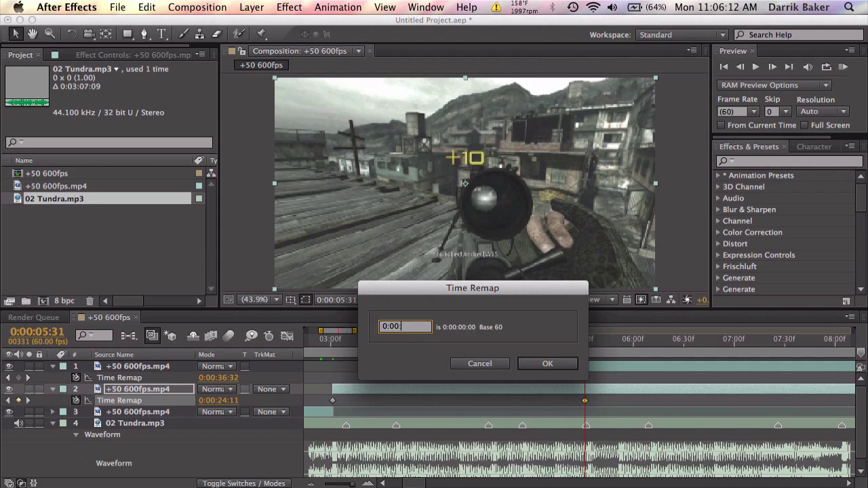
text(36:32)
key(Return)
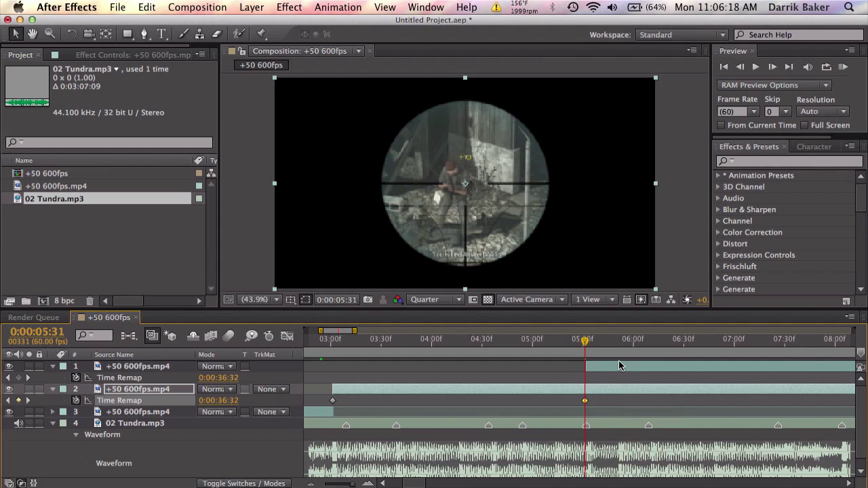
key(alt+bracketright)
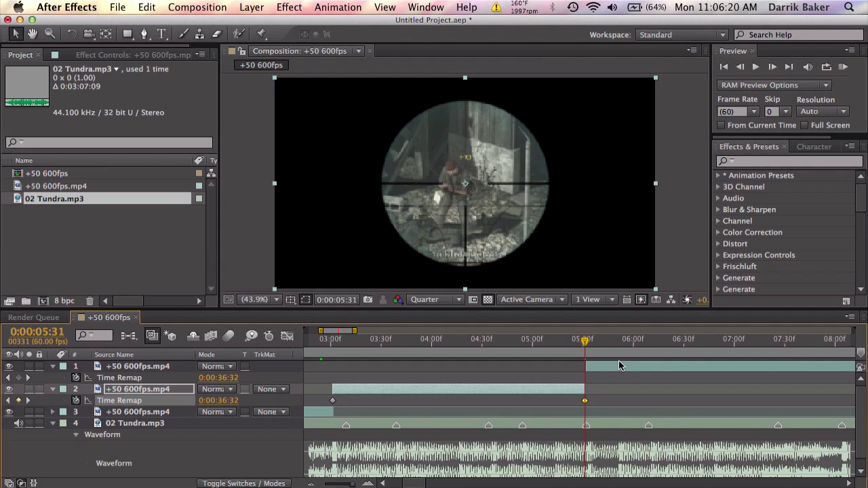
scroll(618, 367, left, 5)
scroll(619, 361, right, 3)
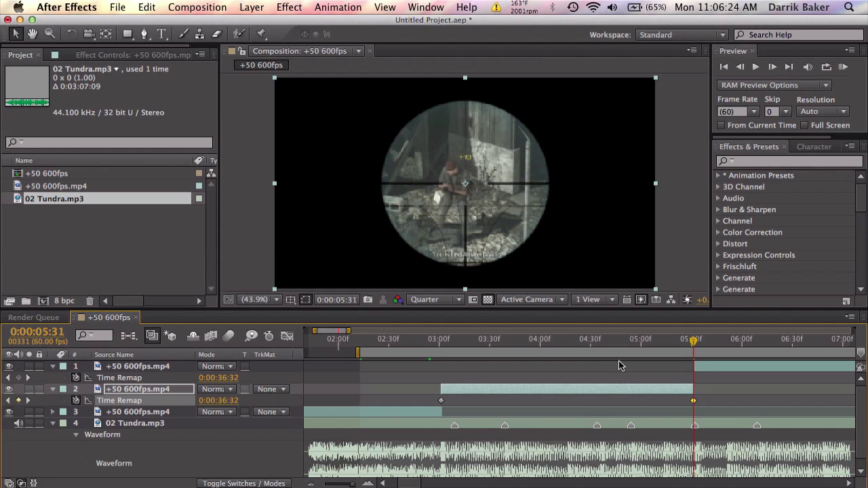
Keyframe layer 2's Time Remap at 03:39, 04:35 and 04:54 on the beats, then preview the audio
scroll(618, 361, down, 1)
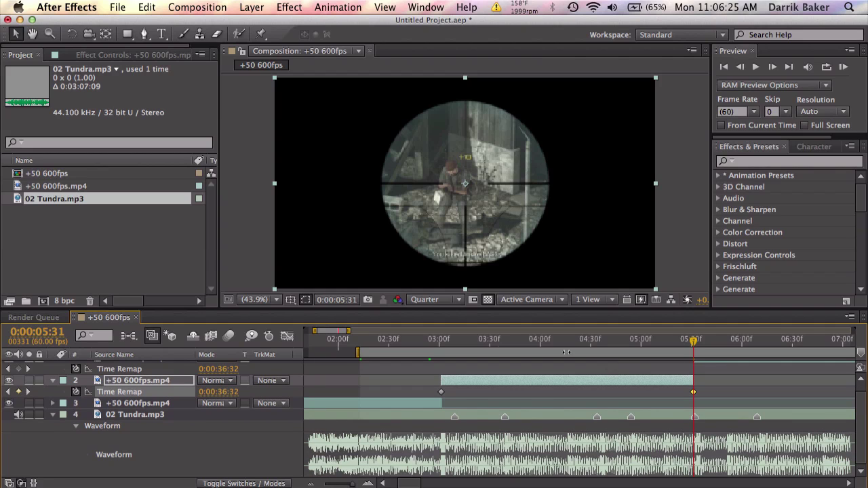
click(501, 340)
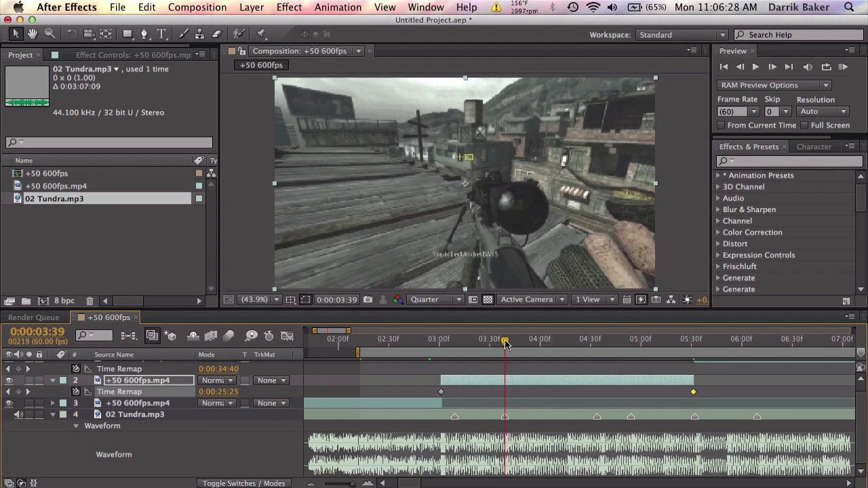
click(19, 392)
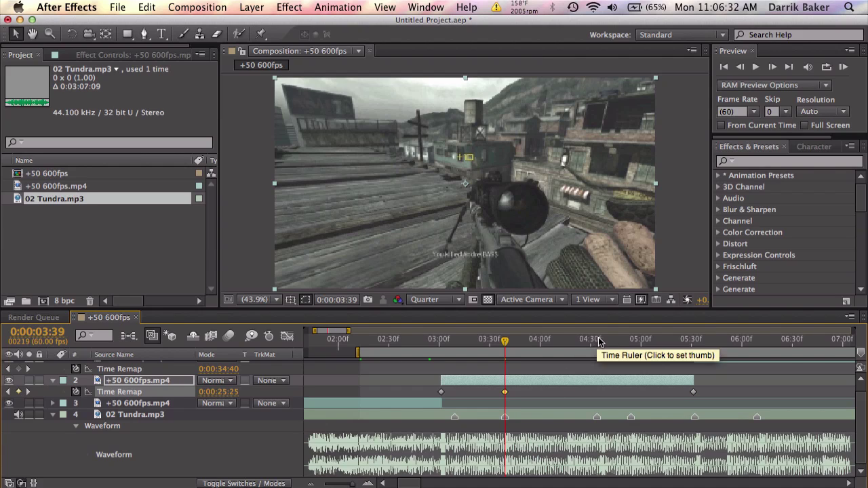
click(597, 341)
click(18, 392)
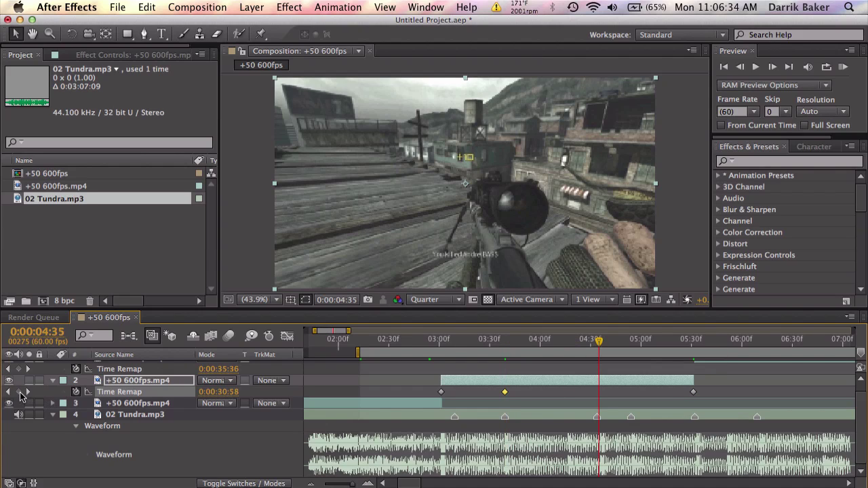
click(629, 340)
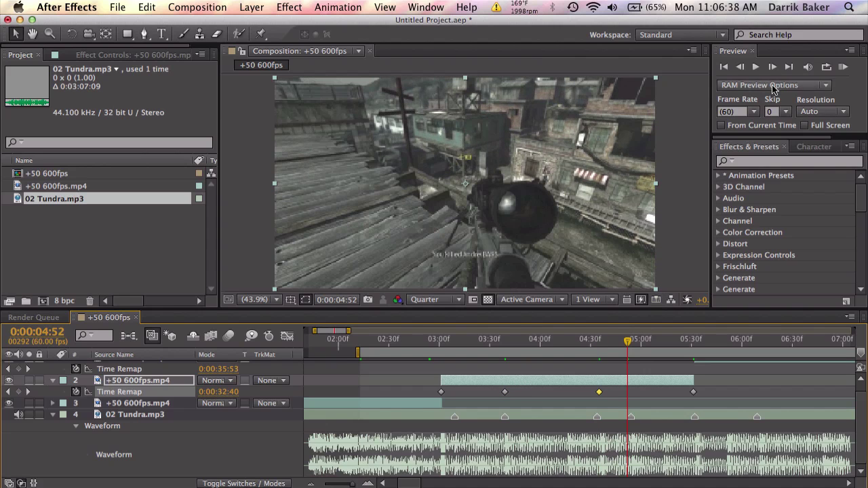
click(773, 67)
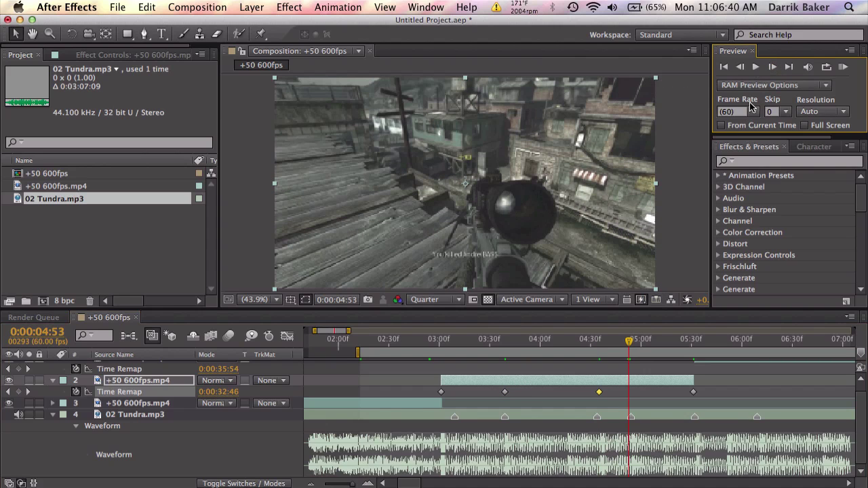
click(773, 68)
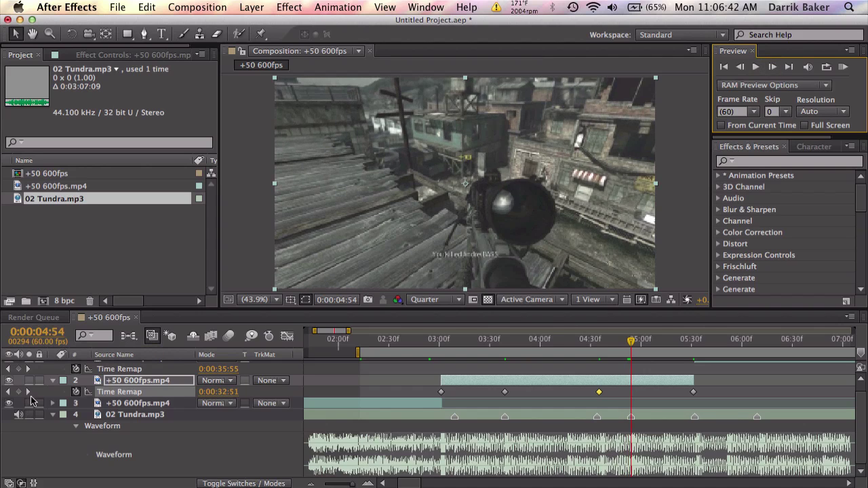
click(19, 392)
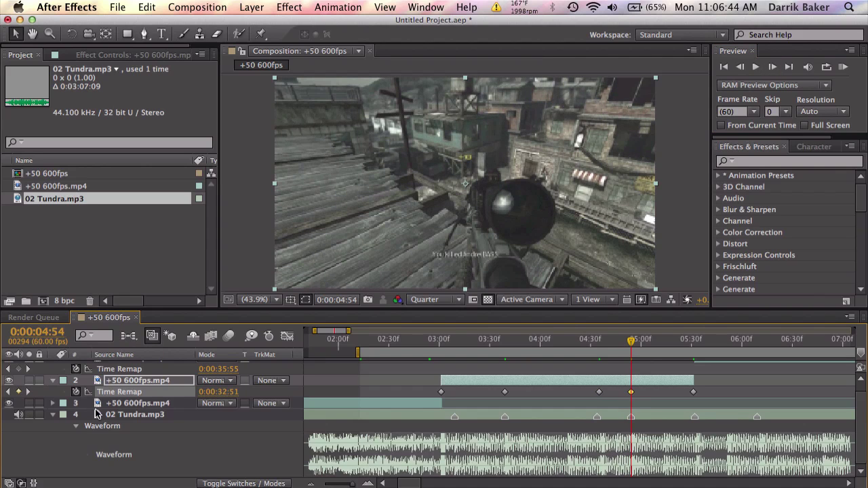
key(alt+KP_Decimal)
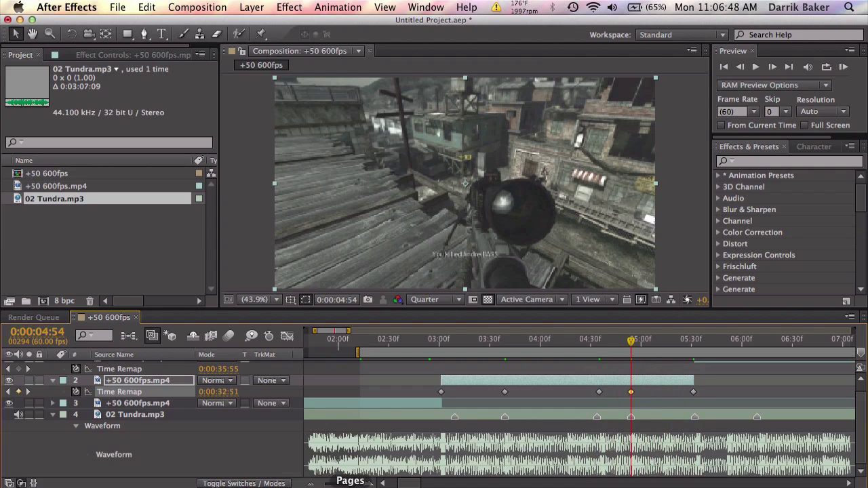
Lower layer 2's Time Remap value at 03:39 to about 0:00:24:29
click(505, 342)
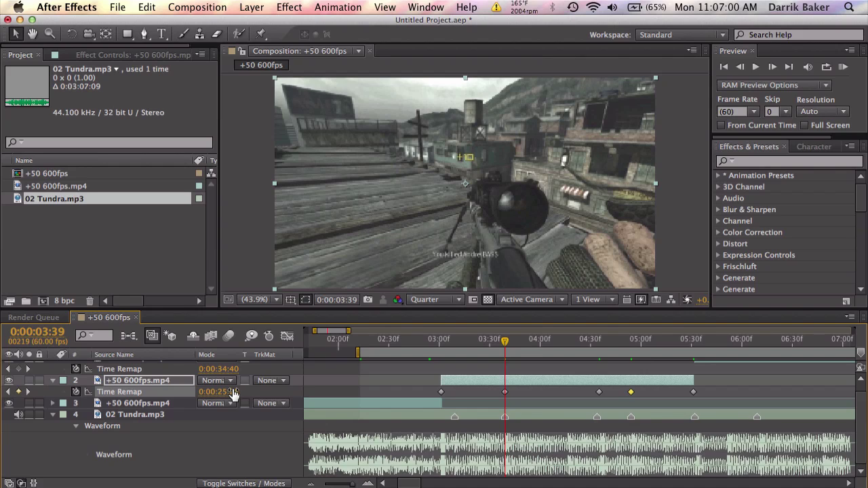
drag(232, 393, 206, 390)
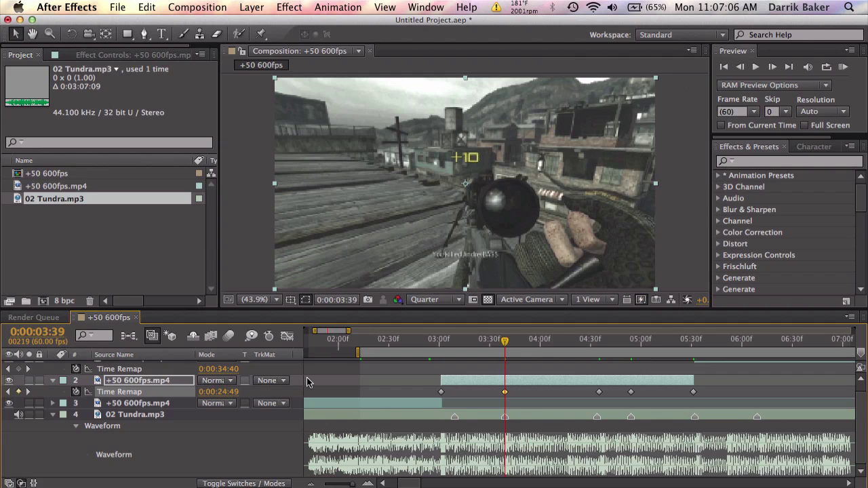
drag(225, 392, 245, 394)
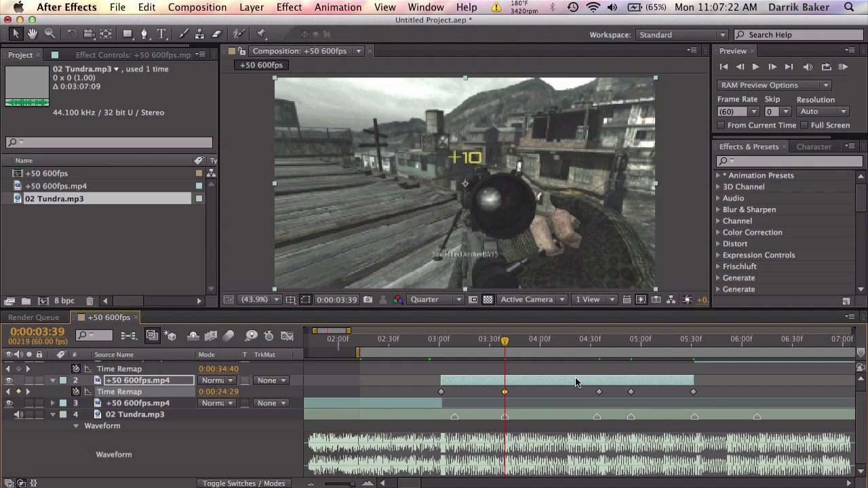
Lower the Time Remap value at 04:35 to about 0:00:29:02
click(597, 340)
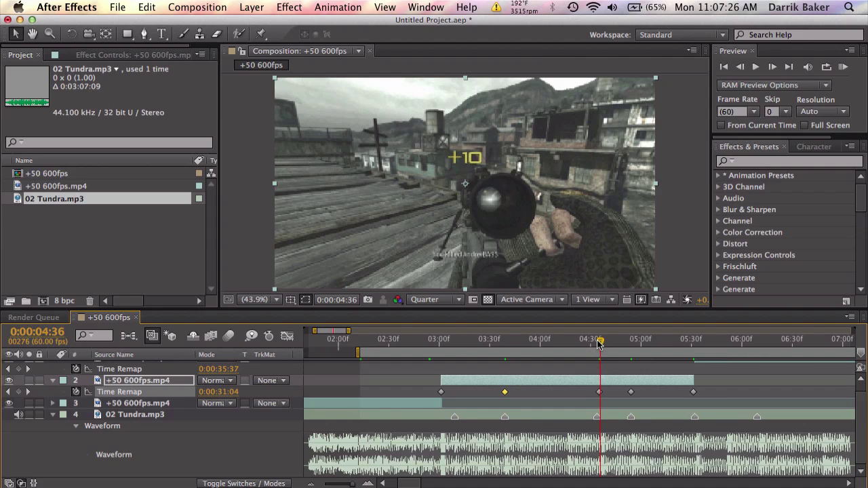
key(Page_Up)
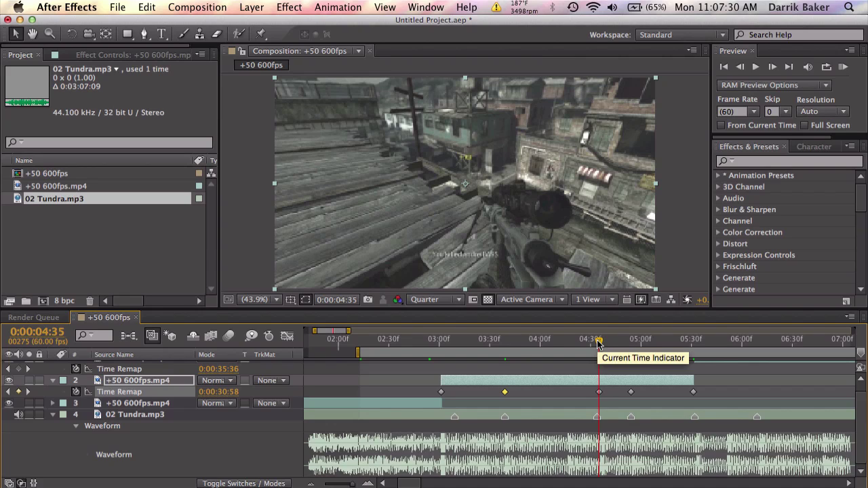
drag(230, 399, 209, 392)
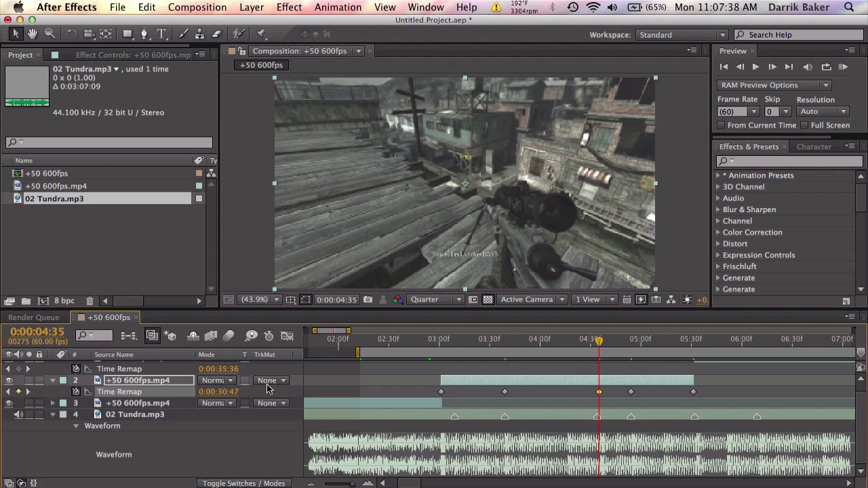
drag(233, 397, 220, 392)
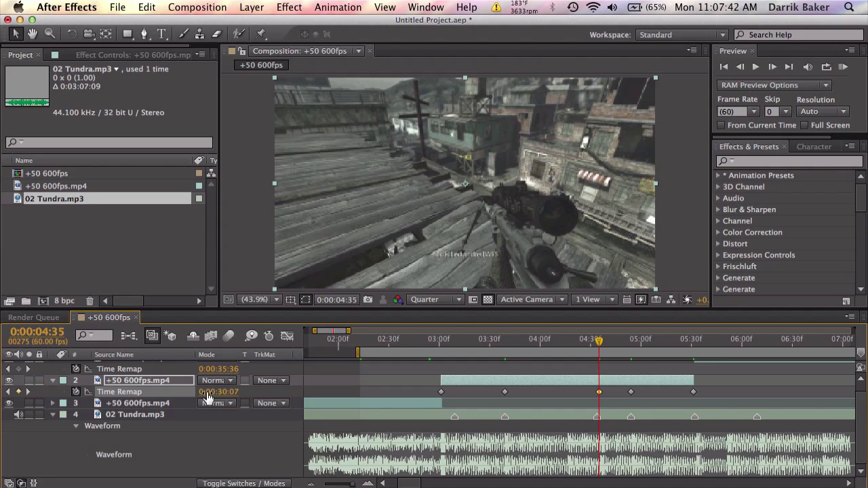
drag(231, 392, 214, 388)
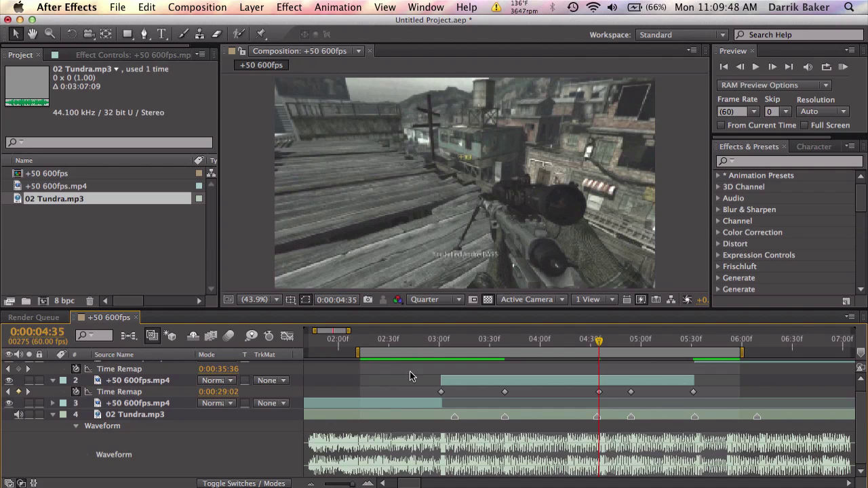
Select all of layer 2's Time Remap keyframes and view them as a value graph
click(224, 380)
click(138, 392)
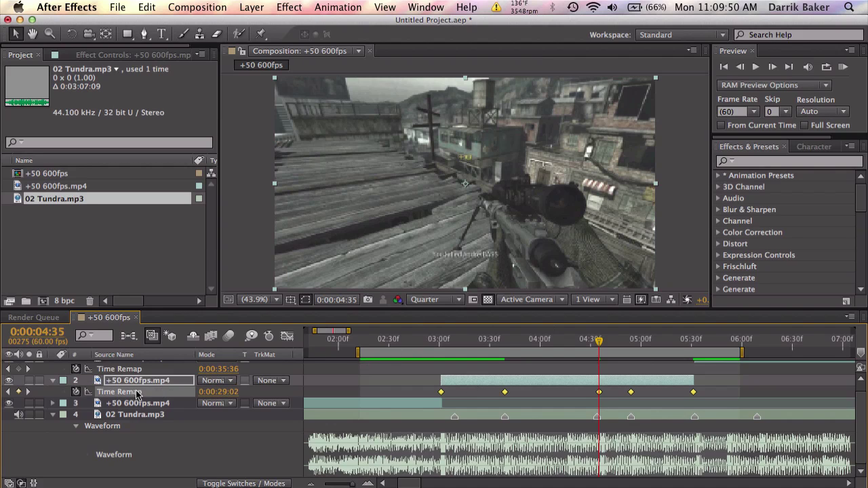
click(287, 338)
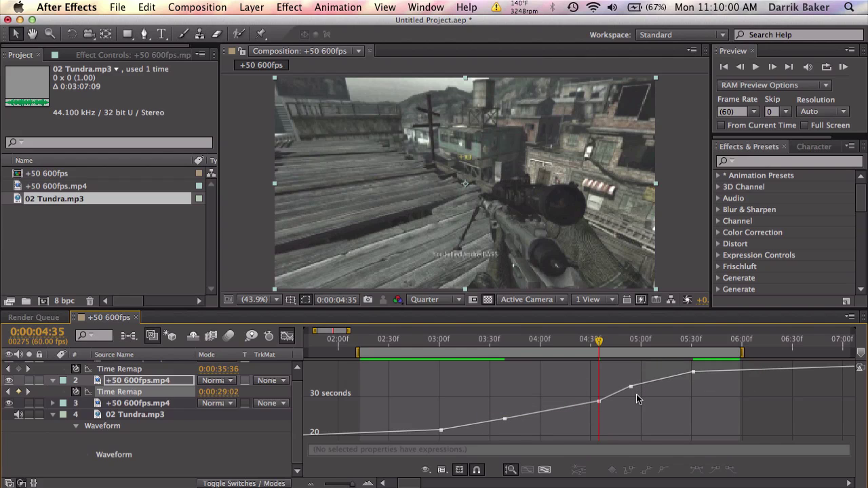
Maximize the timeline and ease into the 03:39 keyframe with a lengthened incoming handle
key(grave)
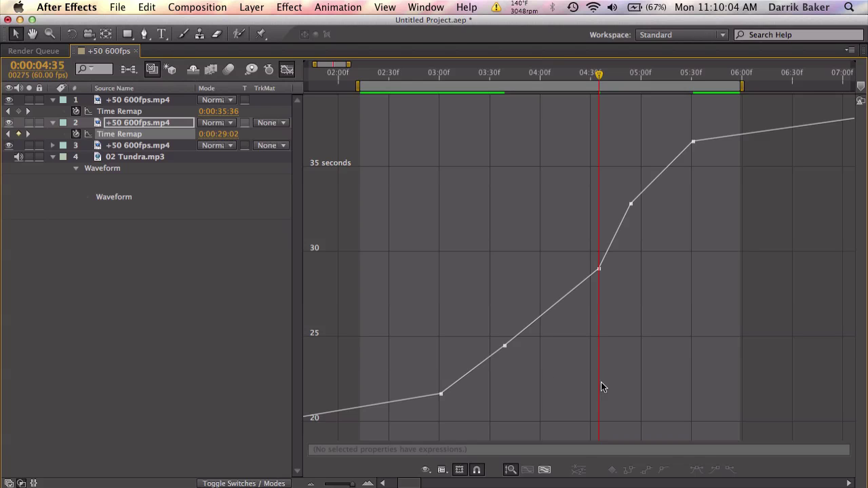
click(504, 346)
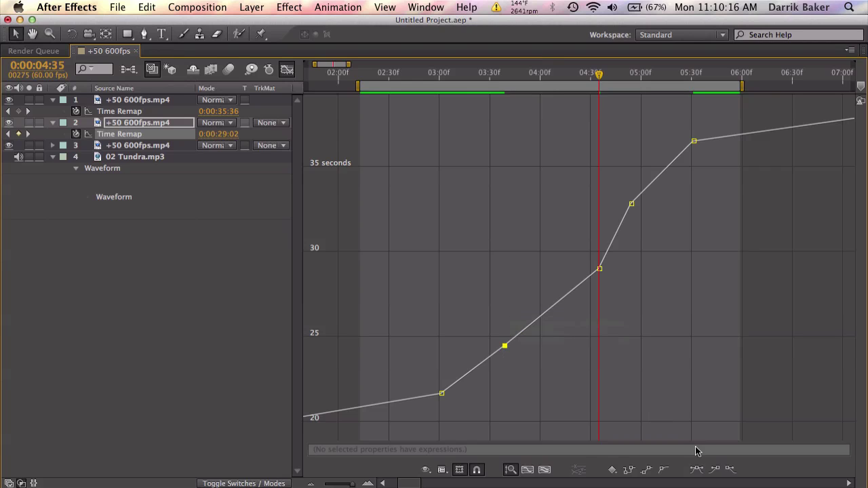
click(715, 470)
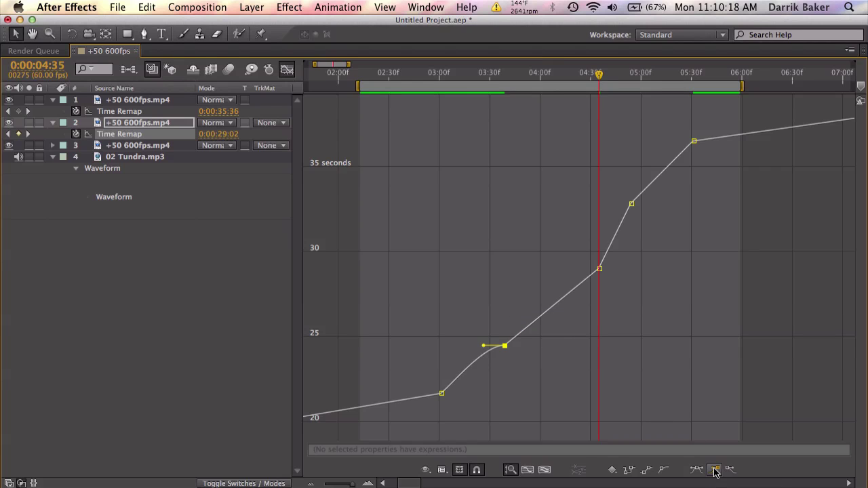
drag(484, 347, 470, 347)
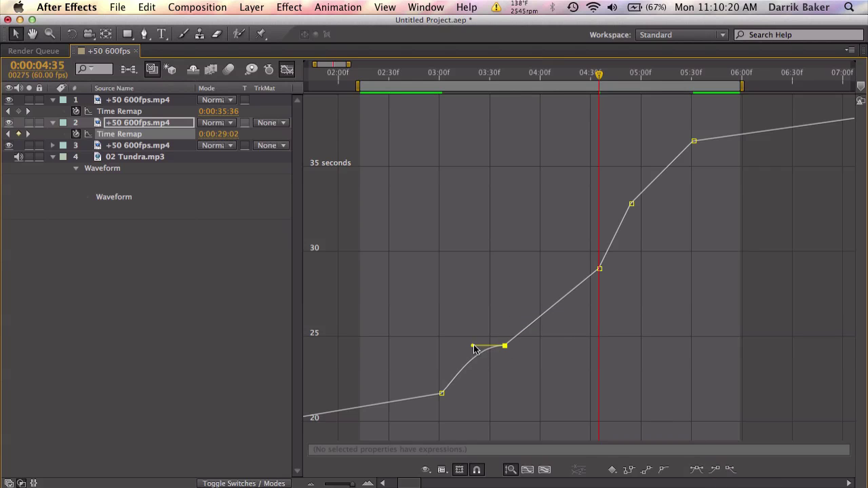
Ease out of the 03:00 and 03:39 keyframes, aiming their outgoing handles up for sharp ramps
click(441, 394)
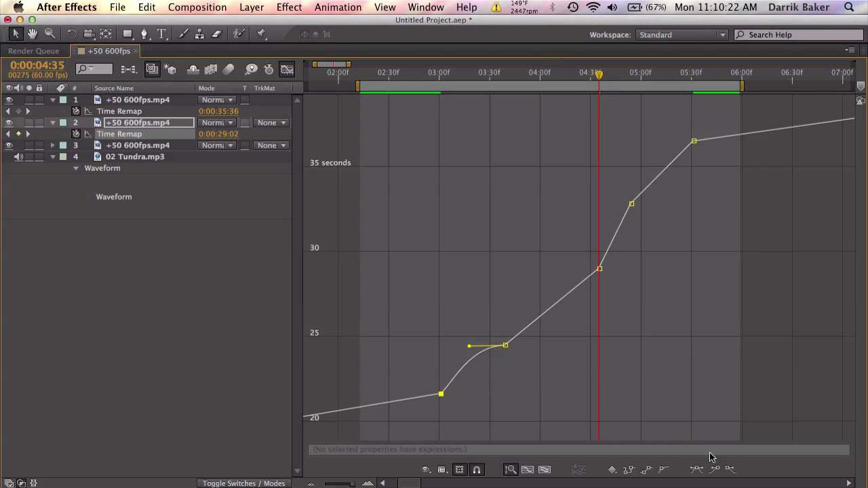
click(730, 469)
drag(462, 395, 443, 371)
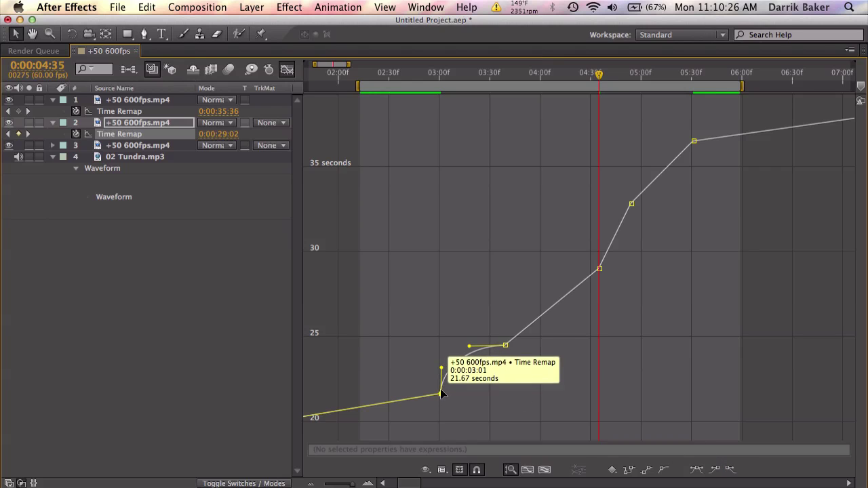
click(505, 346)
click(730, 470)
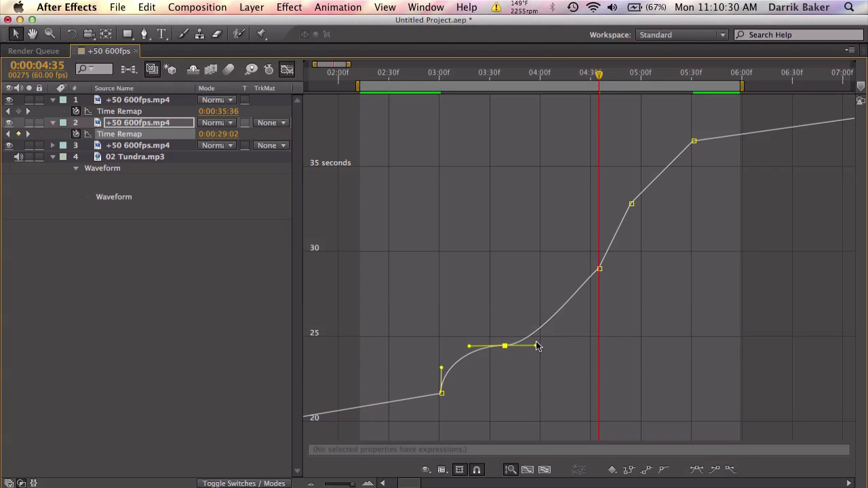
drag(536, 346, 499, 294)
Ease the 04:35 keyframe in and out with a steep outgoing handle, and ease into 04:54
click(599, 269)
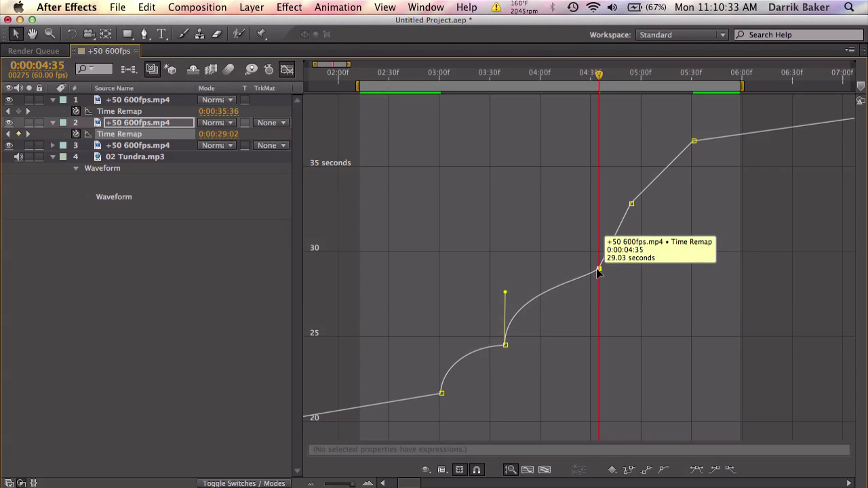
click(717, 471)
drag(567, 271, 556, 275)
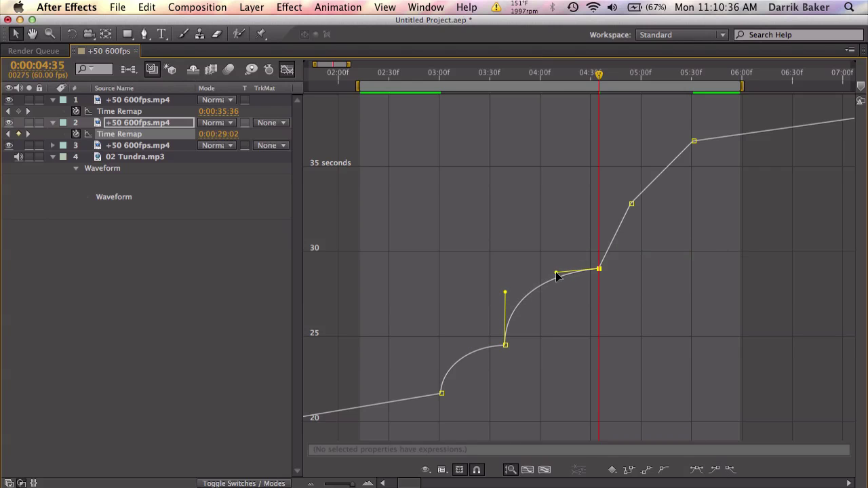
click(730, 469)
drag(610, 269, 599, 225)
click(631, 203)
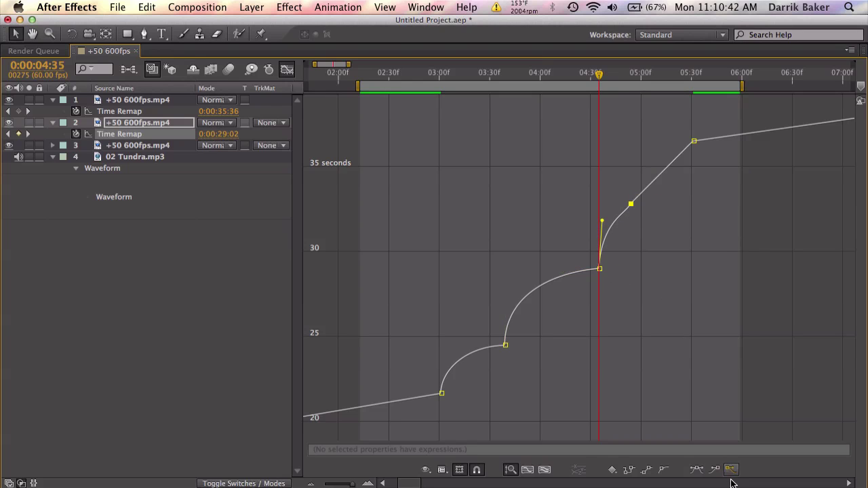
click(716, 471)
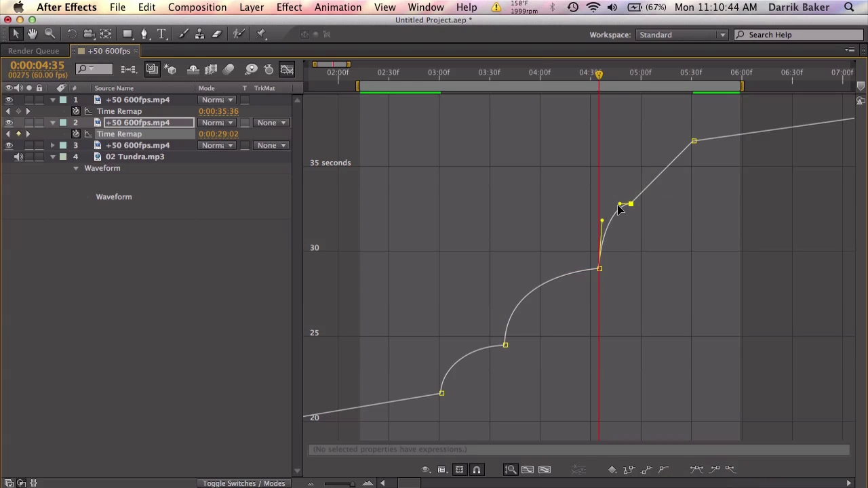
drag(618, 205, 612, 206)
Ease out of the 04:54 keyframe with its outgoing handle aimed straight up
key(equal)
key(equal)
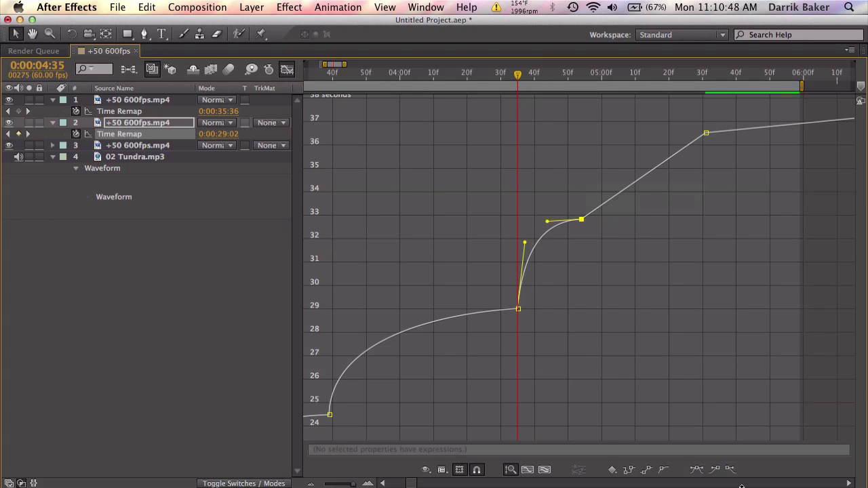
click(732, 470)
drag(625, 222, 582, 169)
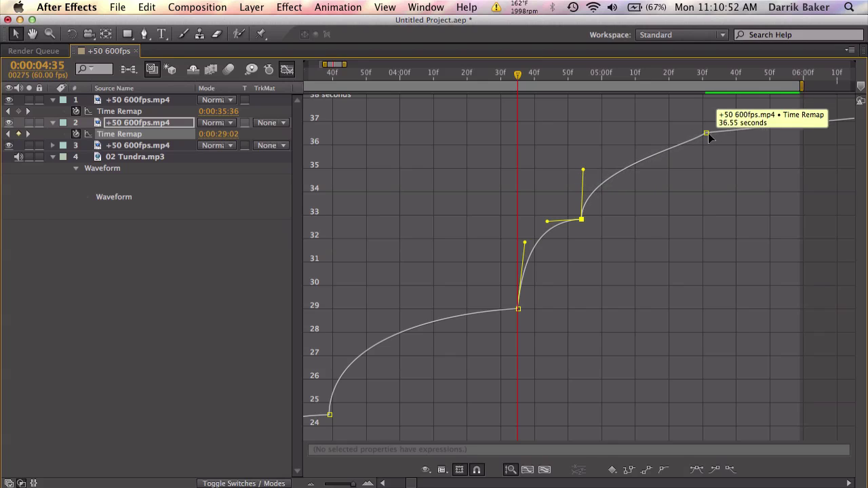
Ease into the upper keyframe near 05:30 and drag its handles to steepen the curve
click(705, 133)
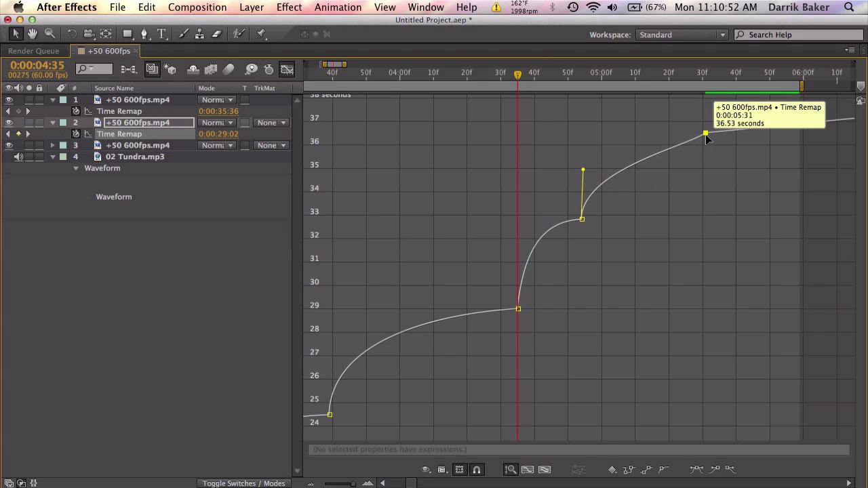
click(715, 469)
drag(665, 135, 703, 194)
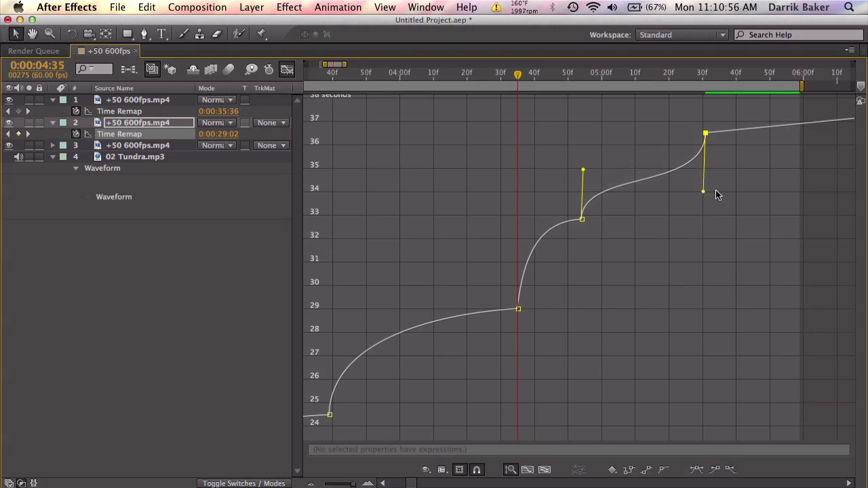
drag(583, 170, 583, 156)
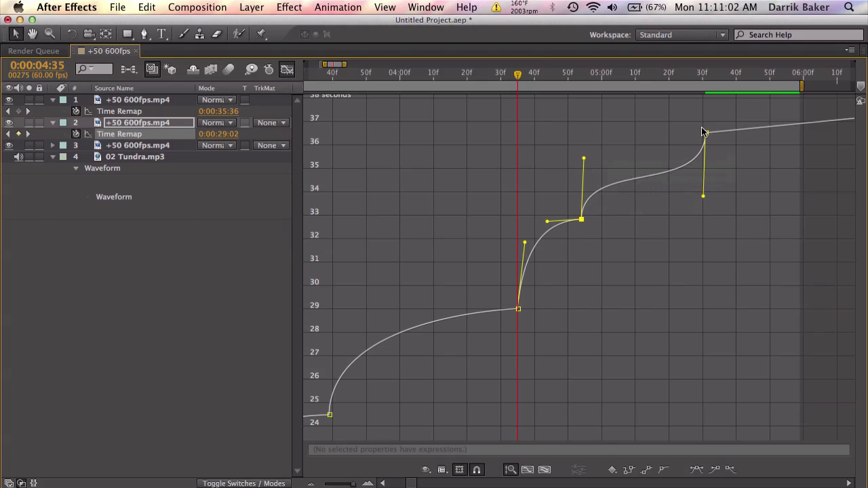
key(minus)
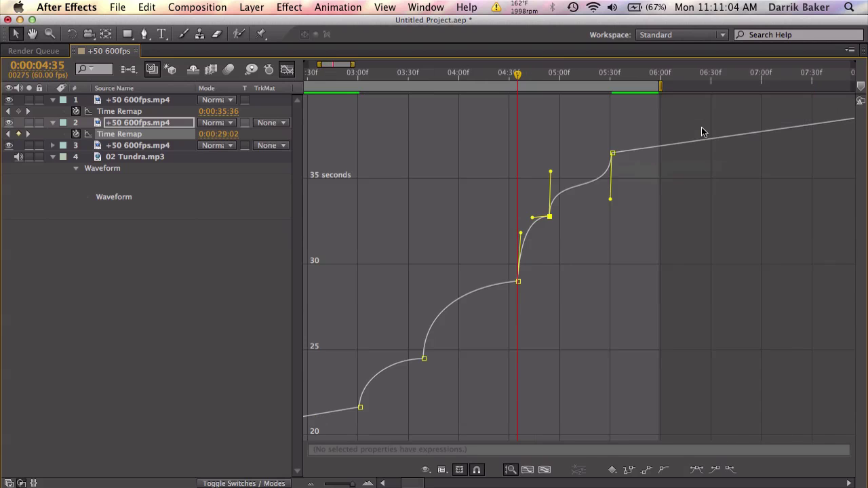
scroll(702, 133, left, 3)
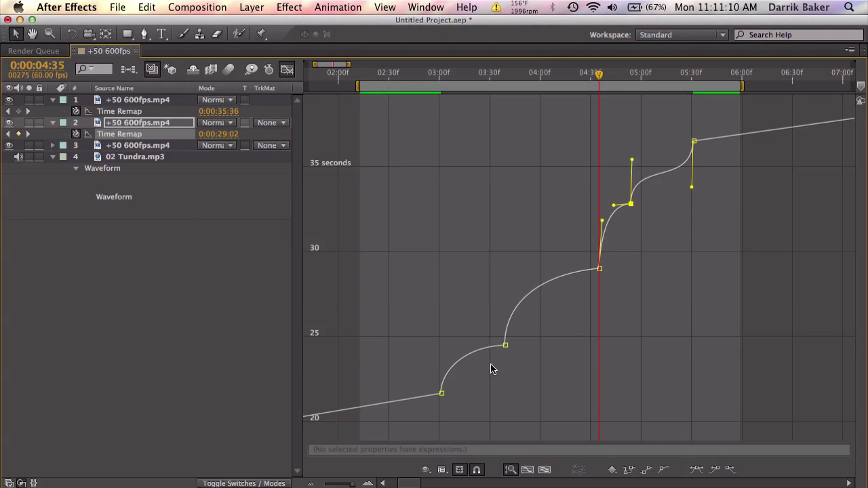
mouse_move(600, 270)
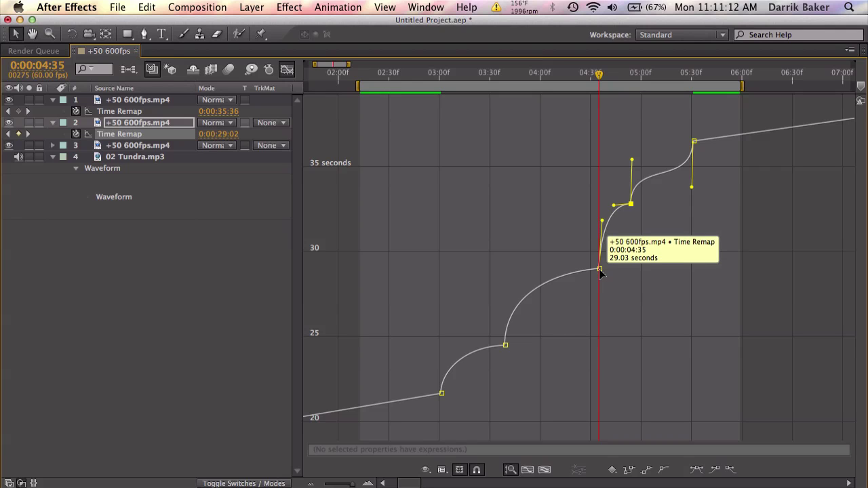
mouse_move(600, 270)
mouse_down()
mouse_move(601, 304)
mouse_move(603, 251)
mouse_move(606, 272)
mouse_up()
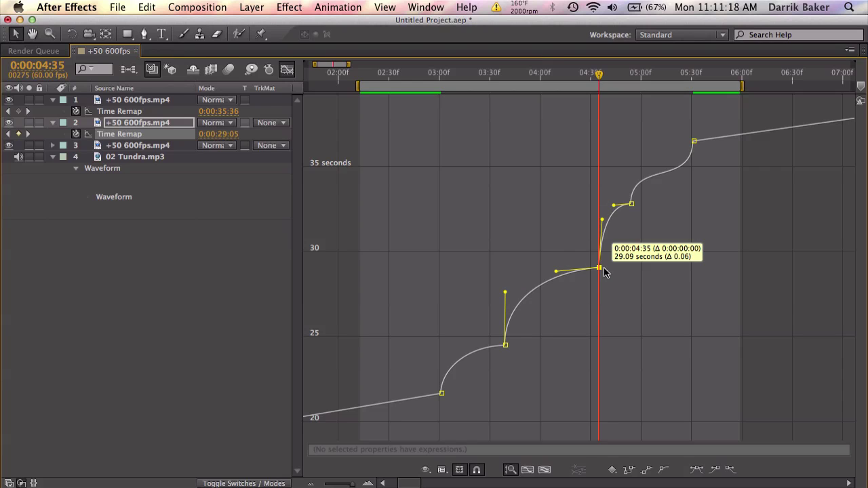
drag(605, 272, 602, 267)
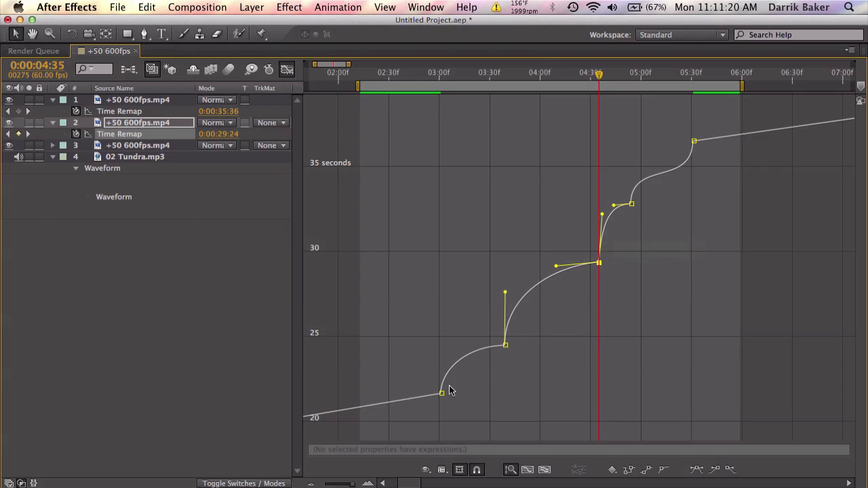
mouse_move(600, 265)
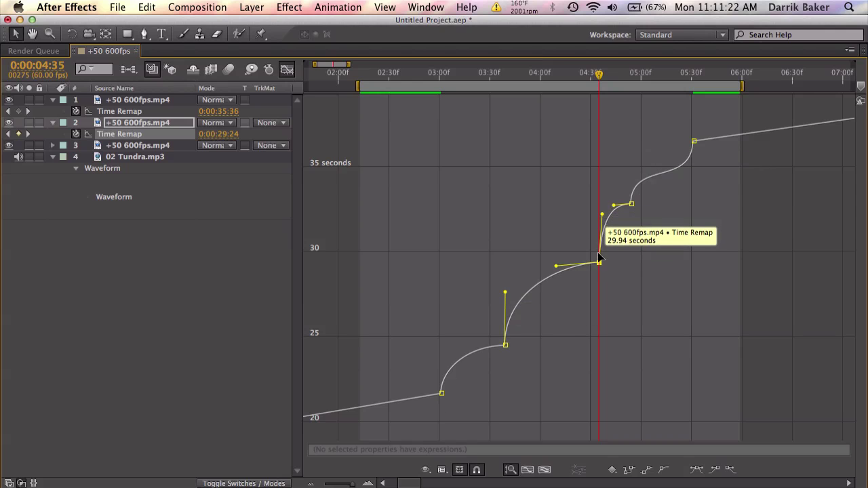
drag(600, 265, 600, 185)
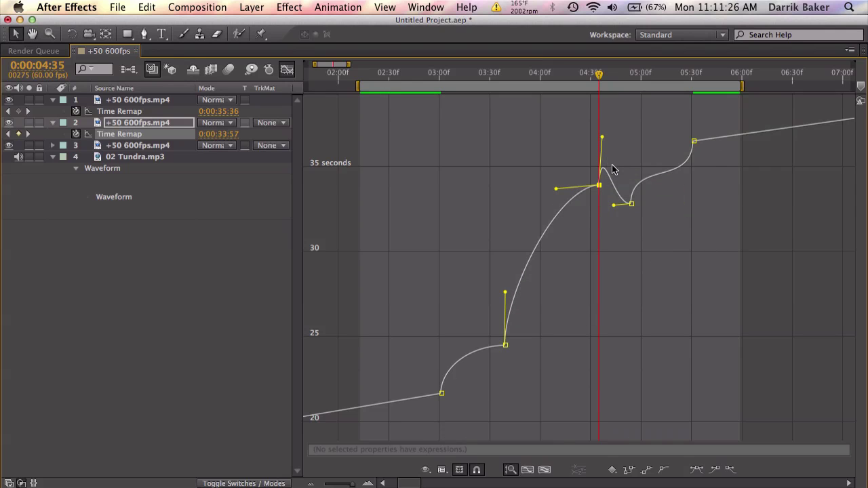
mouse_move(600, 190)
drag(600, 190, 598, 241)
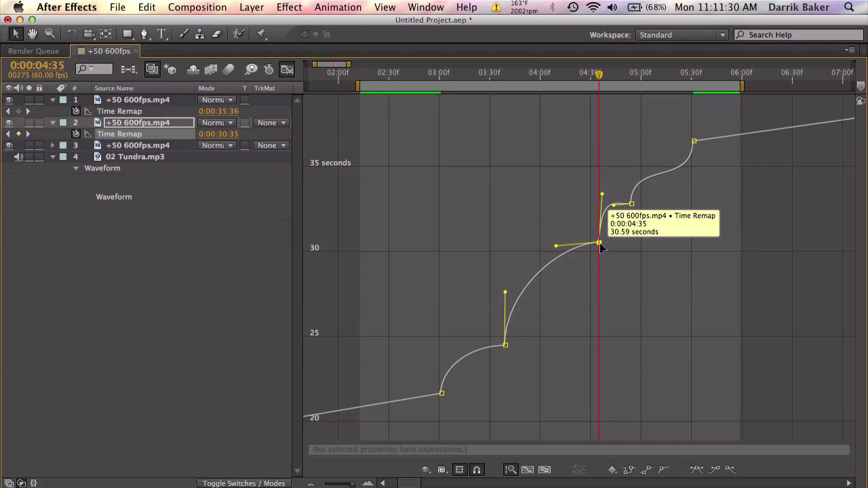
key(ctrl+z)
key(super+shift+z)
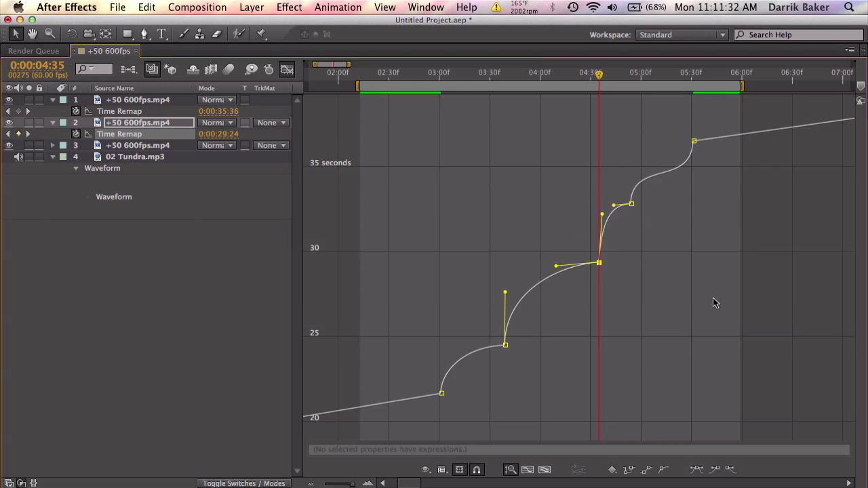
key(super+shift+z)
click(689, 273)
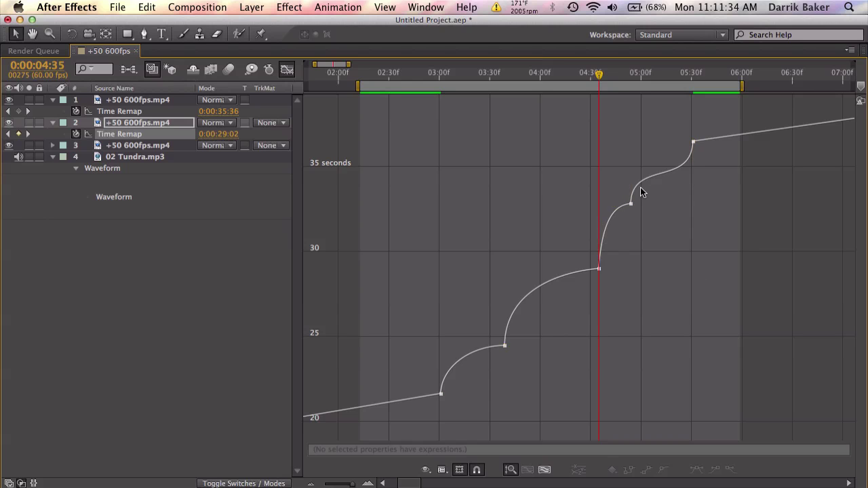
Restore the full workspace, RAM-preview the speed-ramped clip, and park the playhead at 05:15
key(grave)
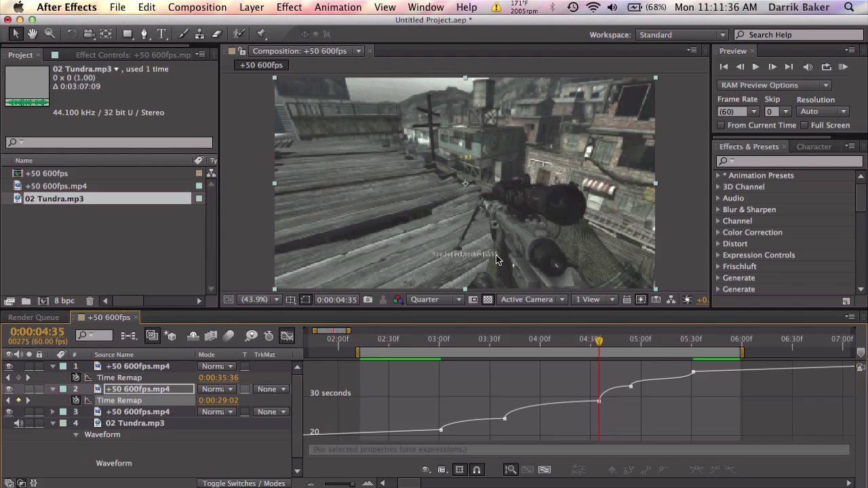
click(843, 68)
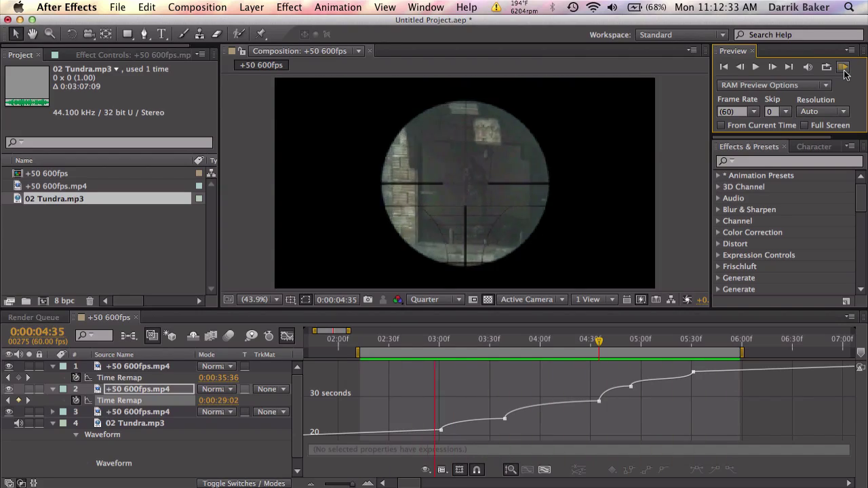
click(844, 70)
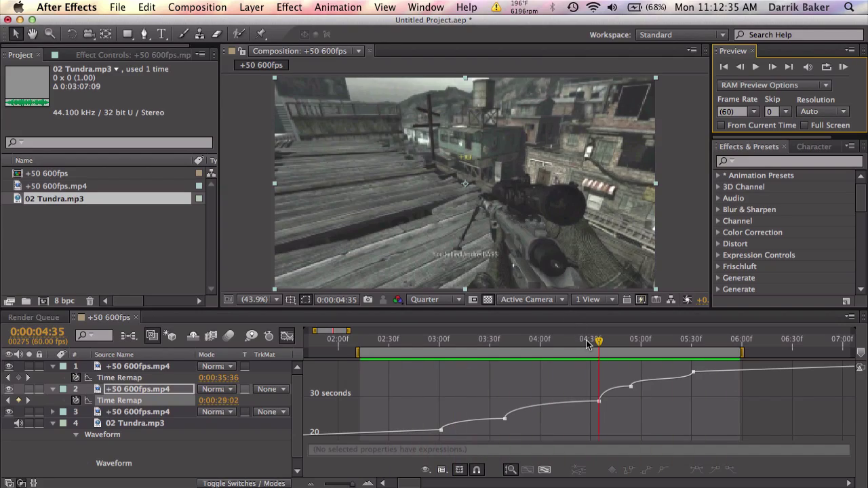
drag(599, 342, 666, 342)
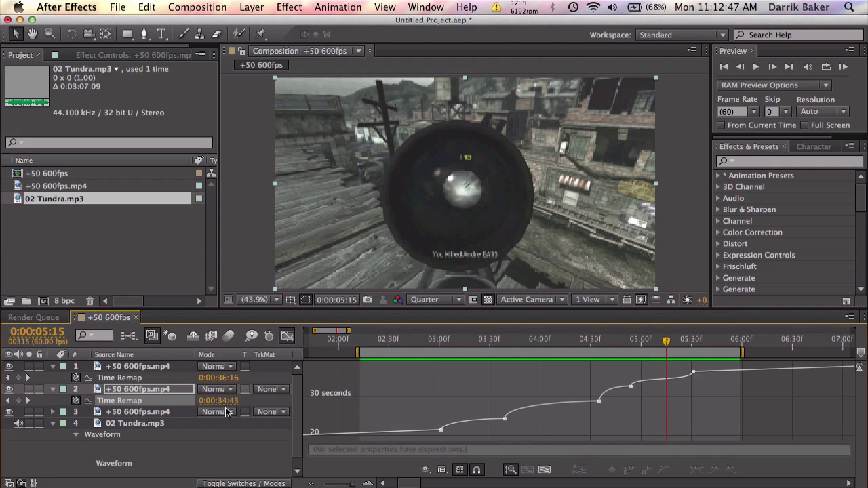
Change the final Time Remap keyframe's value to 0:00:34:32
click(289, 337)
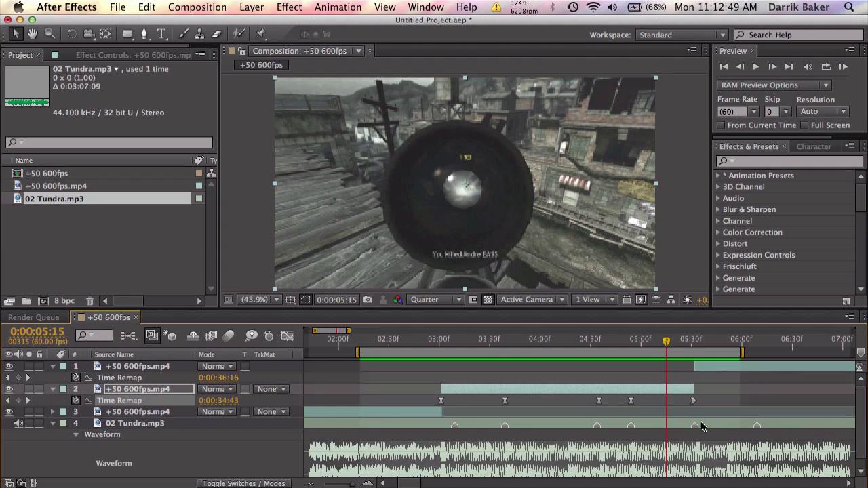
double_click(693, 401)
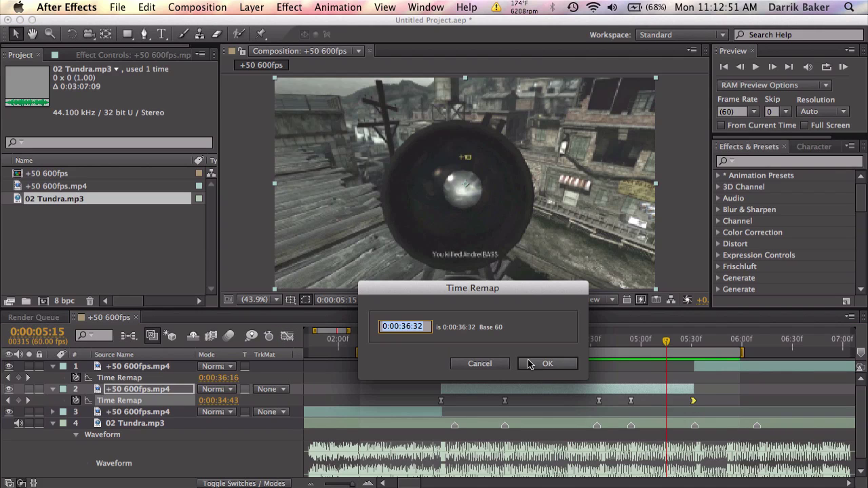
click(408, 326)
key(BackSpace)
text(4)
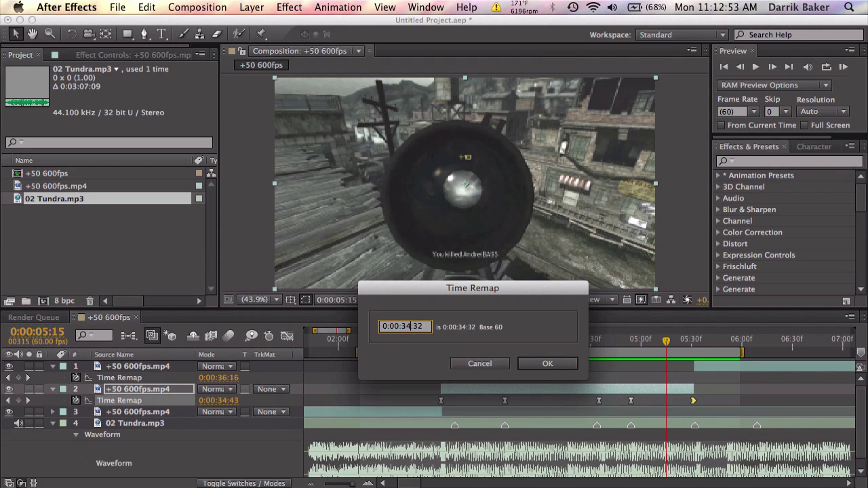
key(Return)
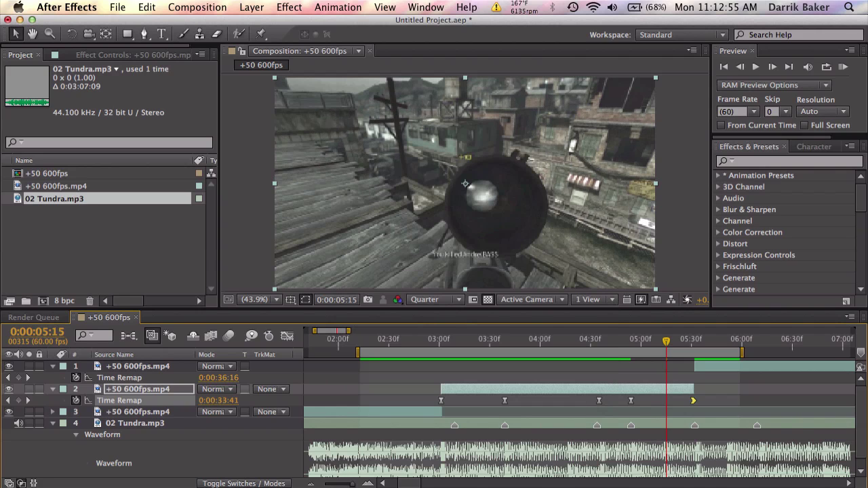
Lower the 05:00 and 04:35 keyframes and adjust their handles for a gentler ramp
click(287, 336)
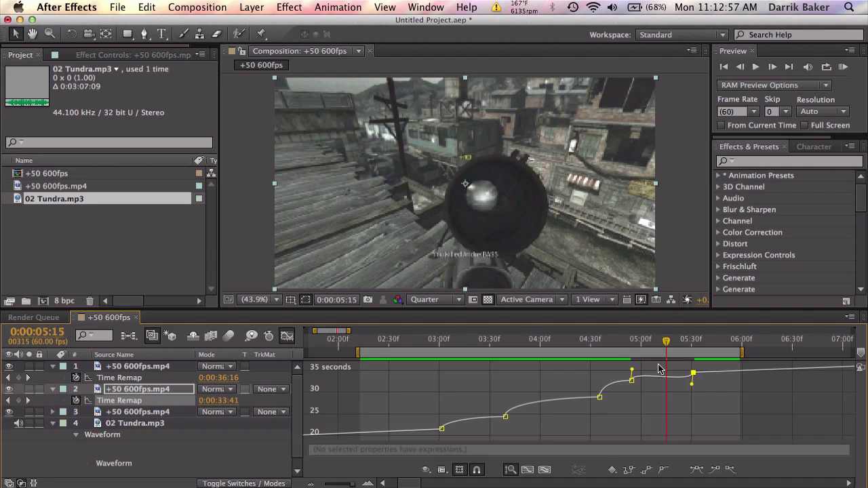
key(grave)
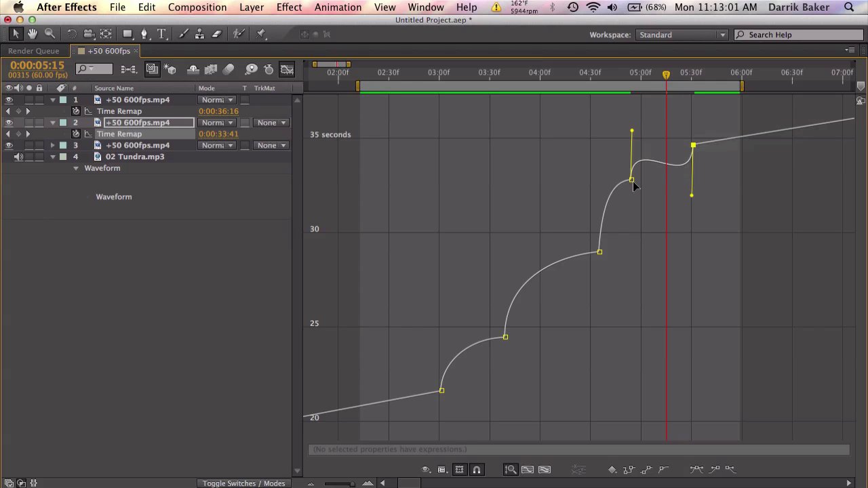
drag(631, 180, 632, 208)
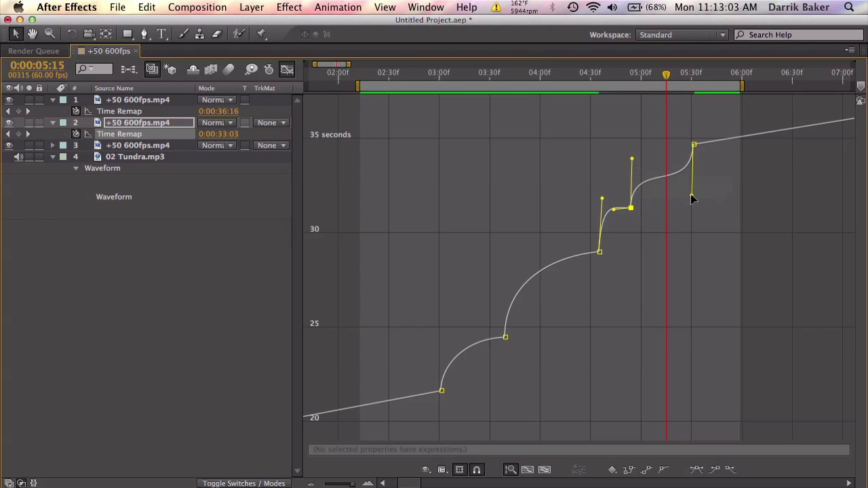
drag(691, 198, 692, 188)
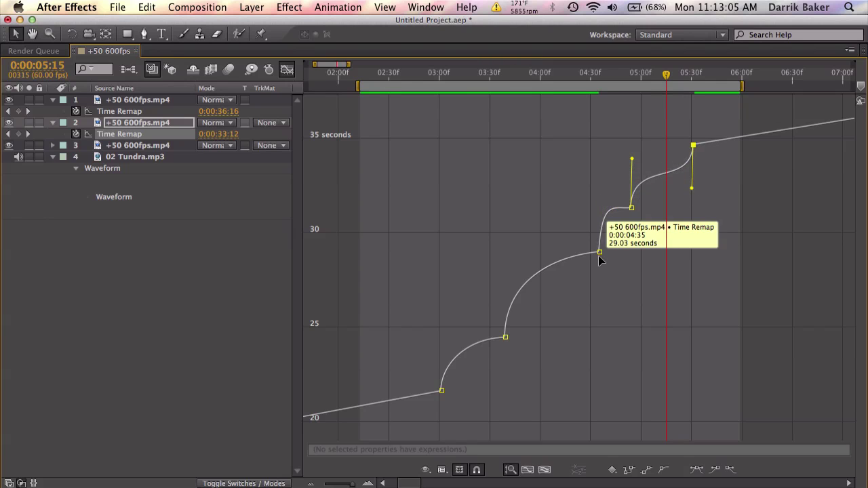
drag(599, 255, 600, 270)
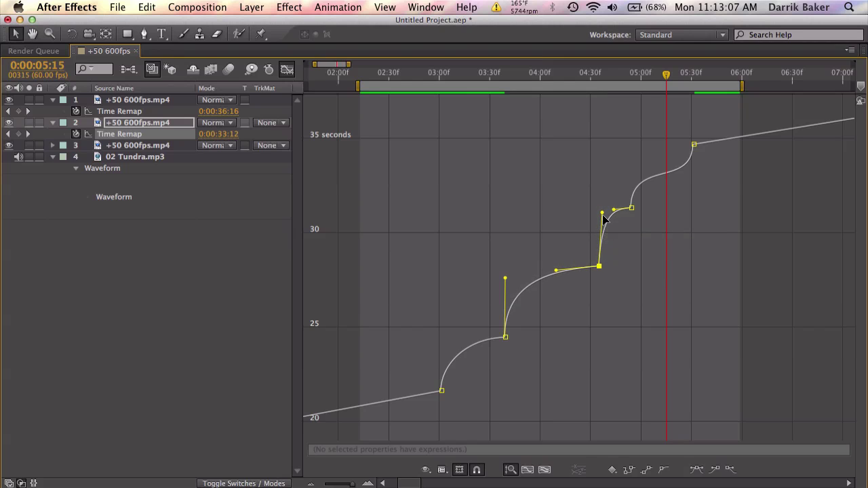
drag(603, 214, 603, 221)
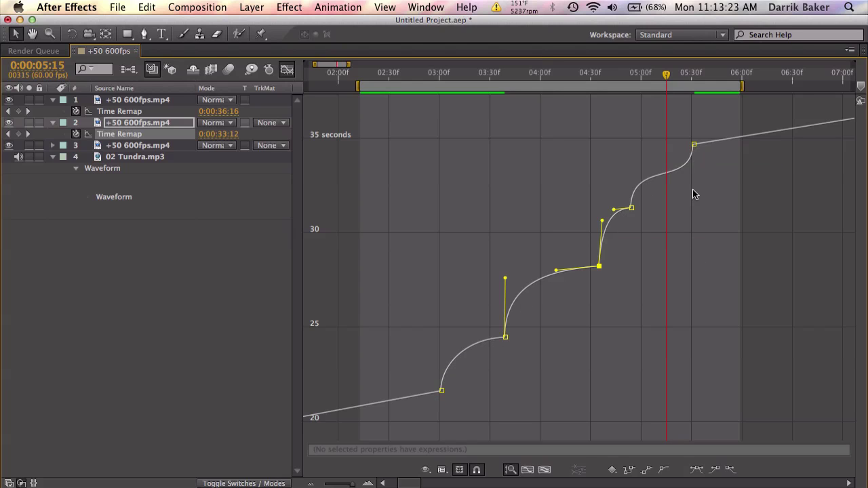
key(grave)
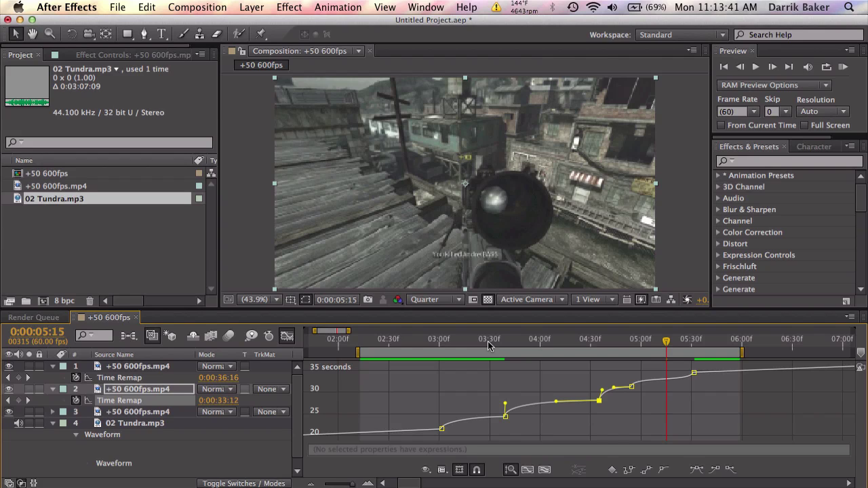
Return to layer bars, remove layer 2's Time Remap keyframes, and move to 0:00:03:12
key(minus)
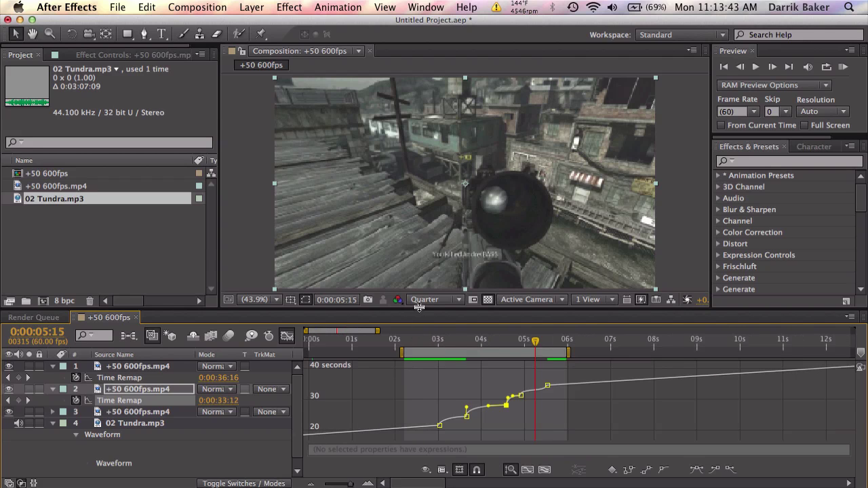
drag(419, 308, 426, 277)
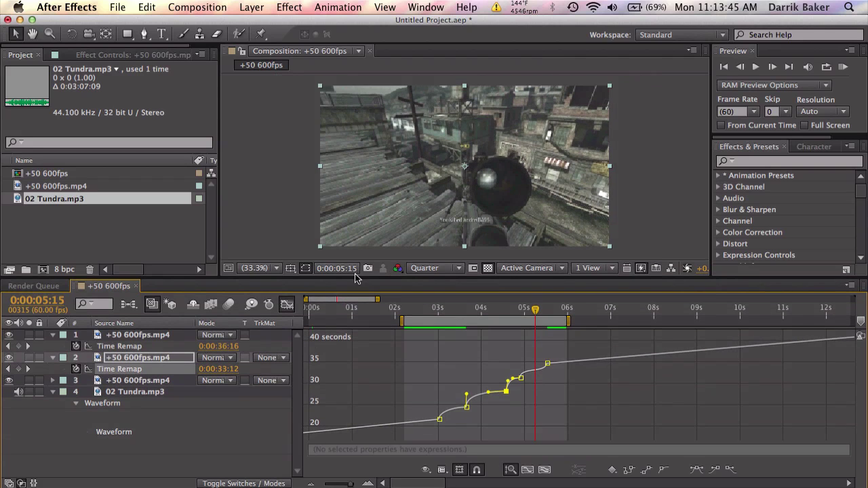
click(289, 304)
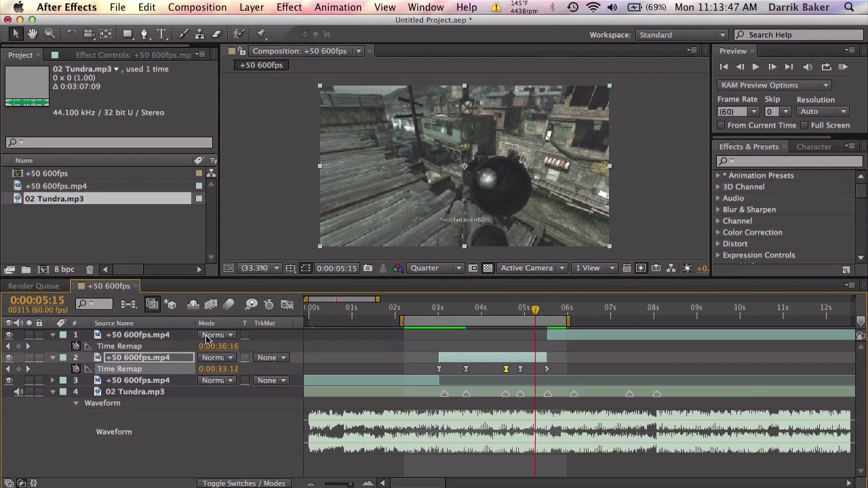
click(76, 369)
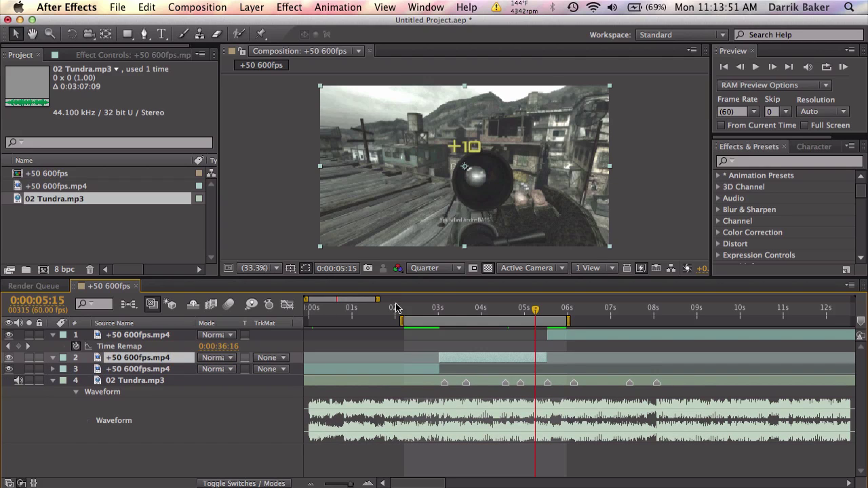
click(447, 309)
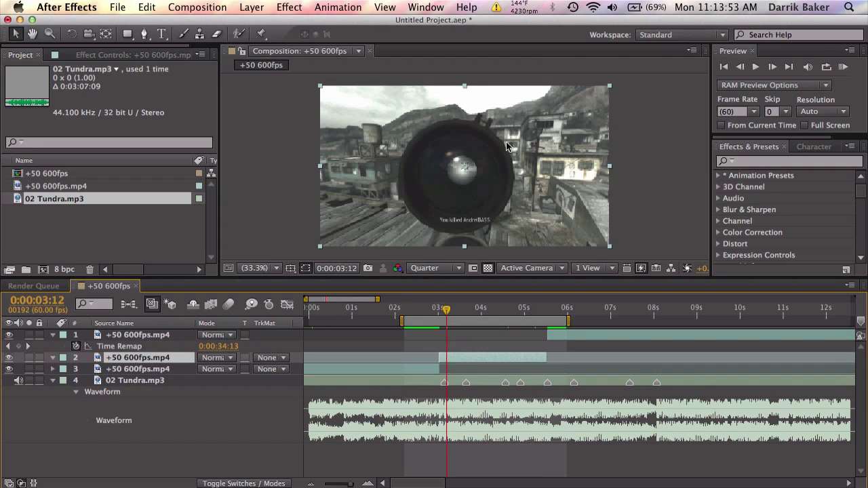
Search 'twix' and apply Twixtor to layer 2
click(785, 162)
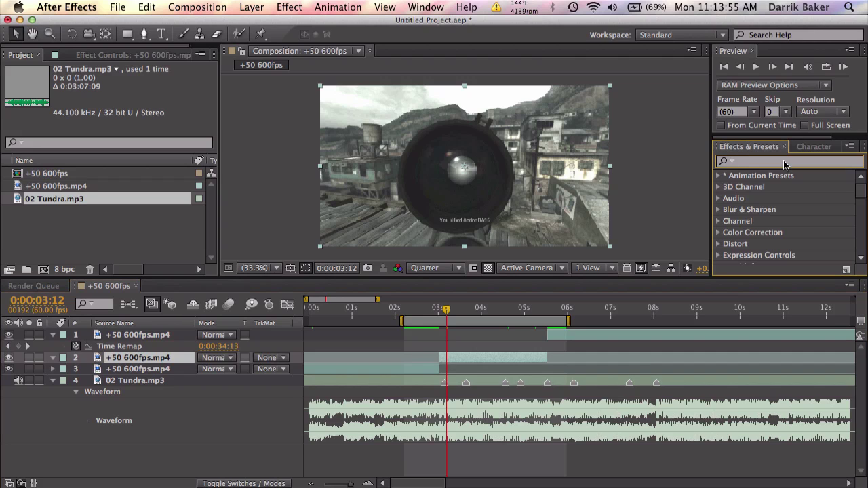
text(twix)
drag(770, 192, 469, 358)
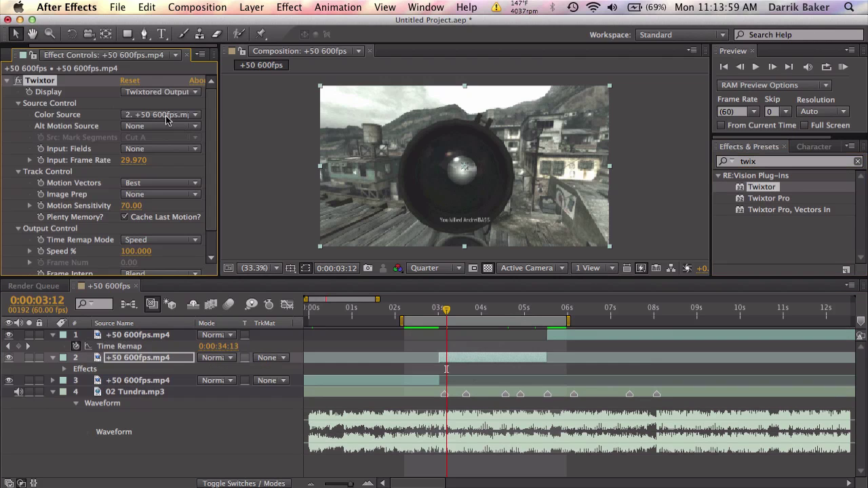
Set Twixtor's input frame rate to 60 and Image Prep to Contrast/Edge Enhance, keeping Blend
click(134, 160)
text(60)
key(Return)
click(171, 196)
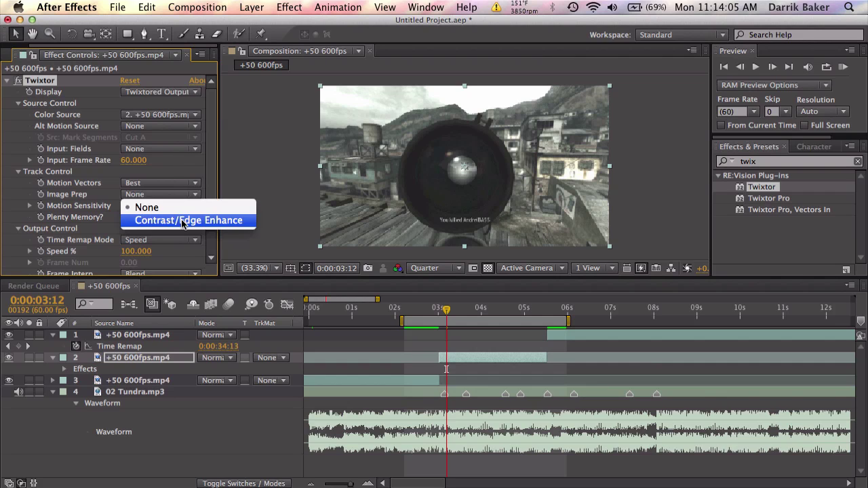
click(183, 221)
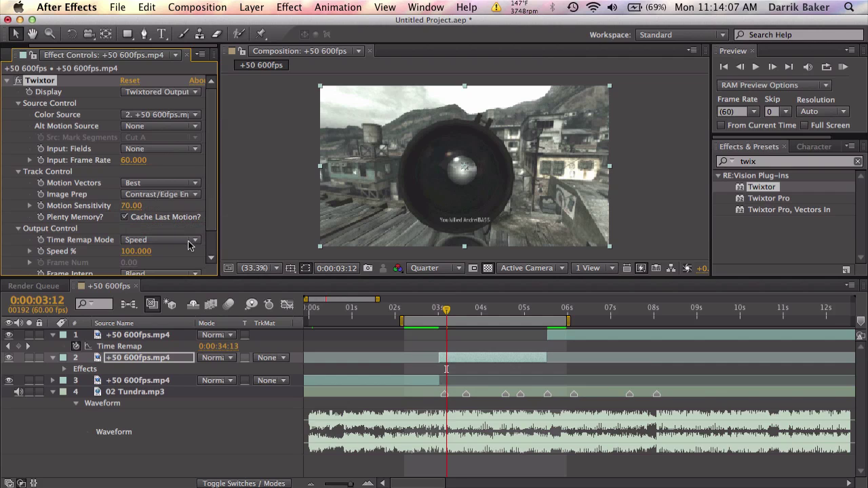
scroll(189, 245, down, 2)
click(190, 246)
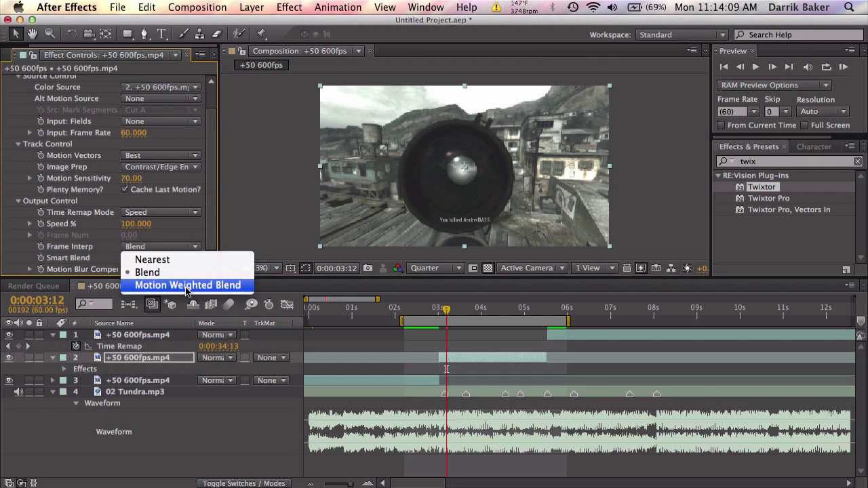
click(187, 288)
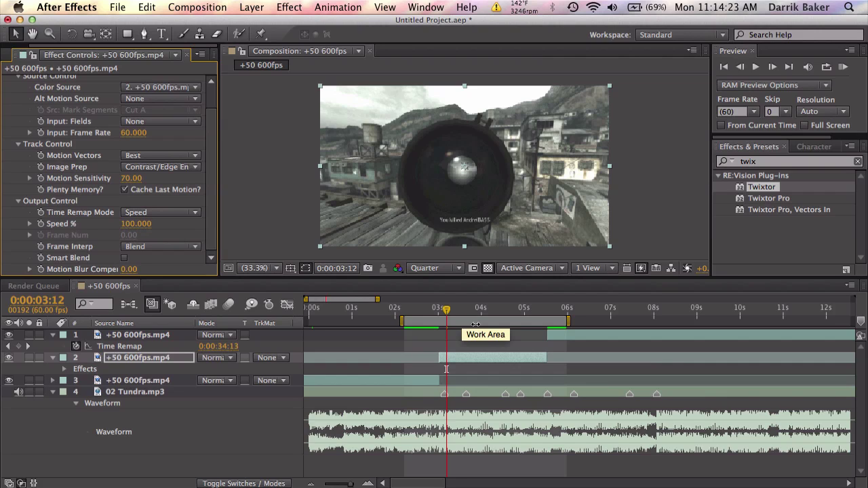
Keyframe Twixtor Speed % at 100 on 03:01 and 1000 on 03:02
key(equal)
key(equal)
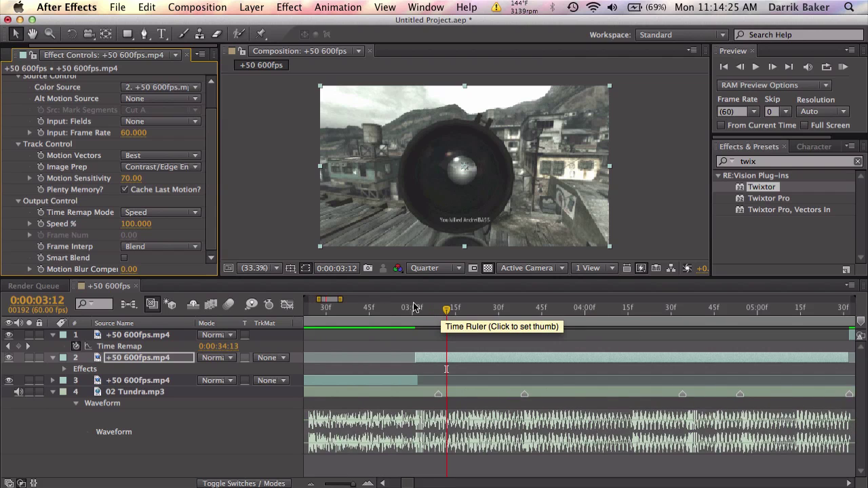
click(416, 309)
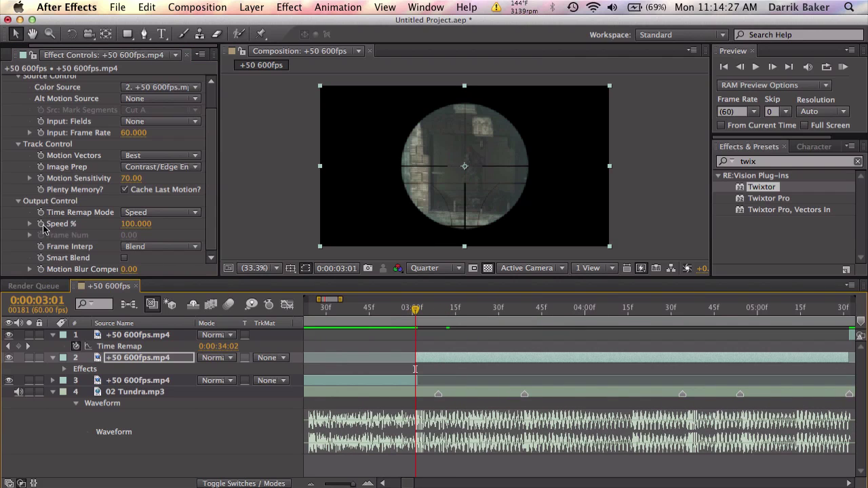
click(41, 224)
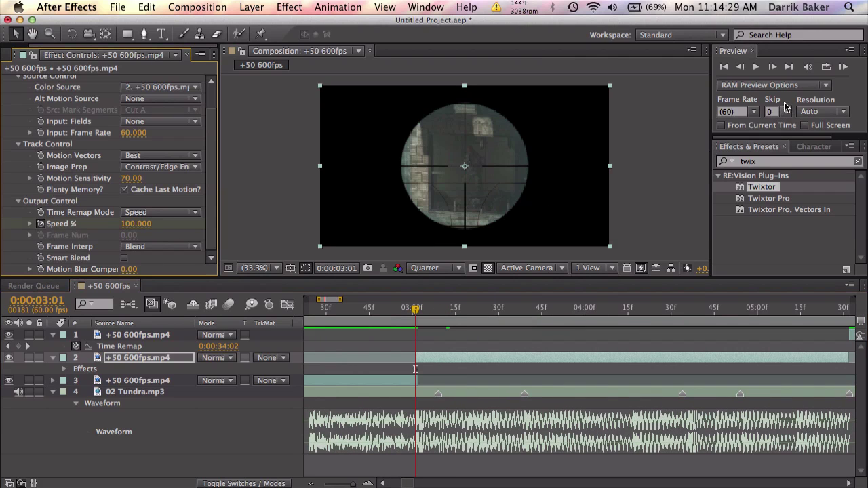
click(772, 67)
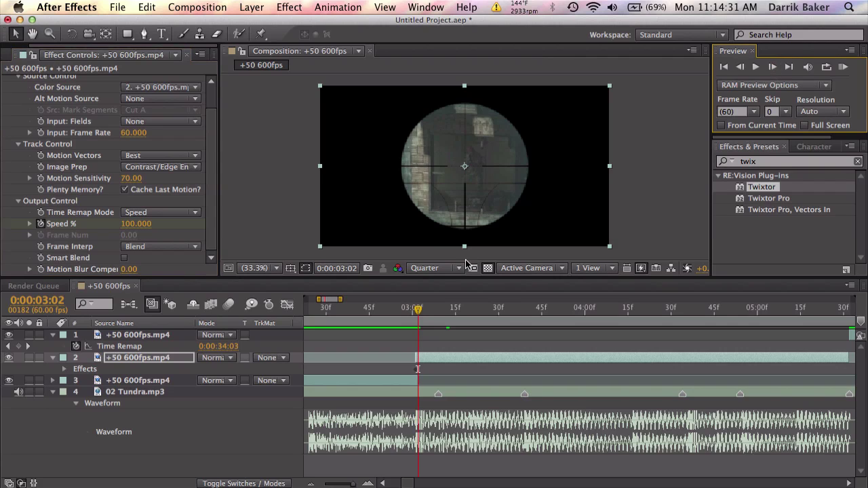
click(146, 224)
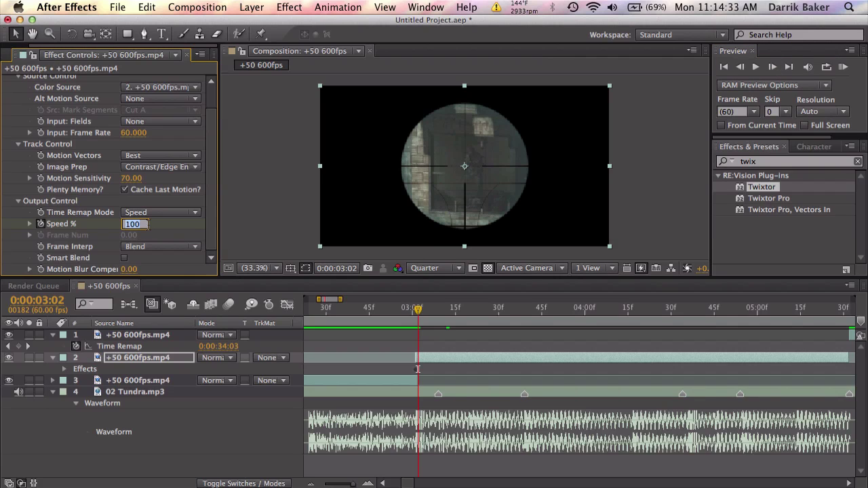
text(1000)
key(Return)
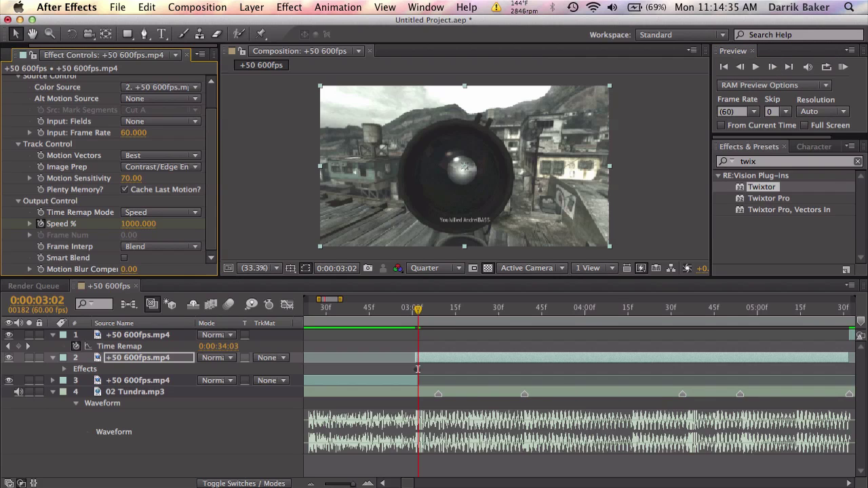
Add a Speed % keyframe of 100 at 03:38
scroll(562, 403, right, 2)
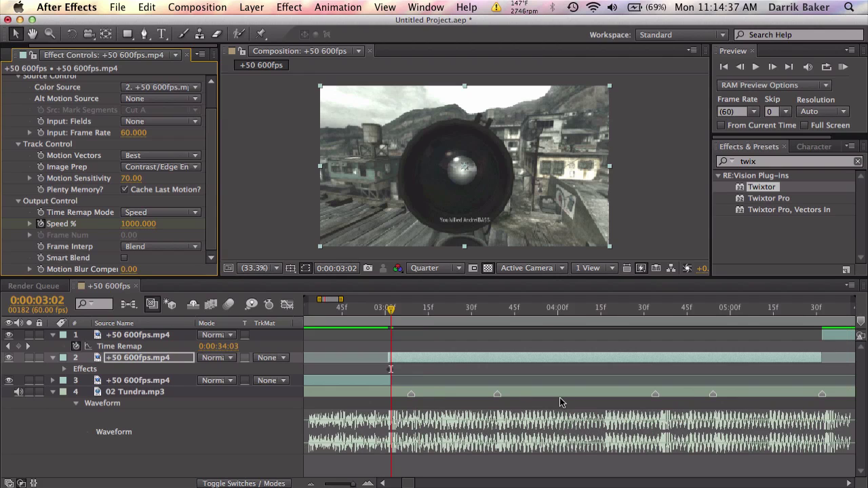
click(494, 309)
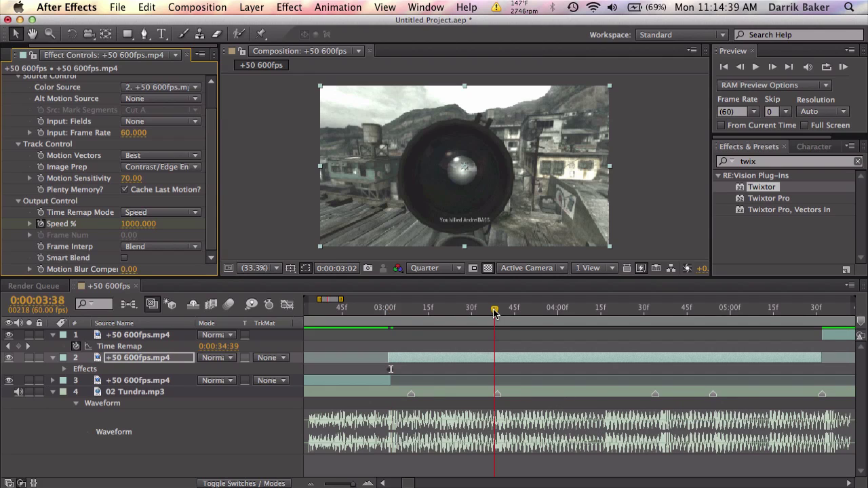
click(138, 227)
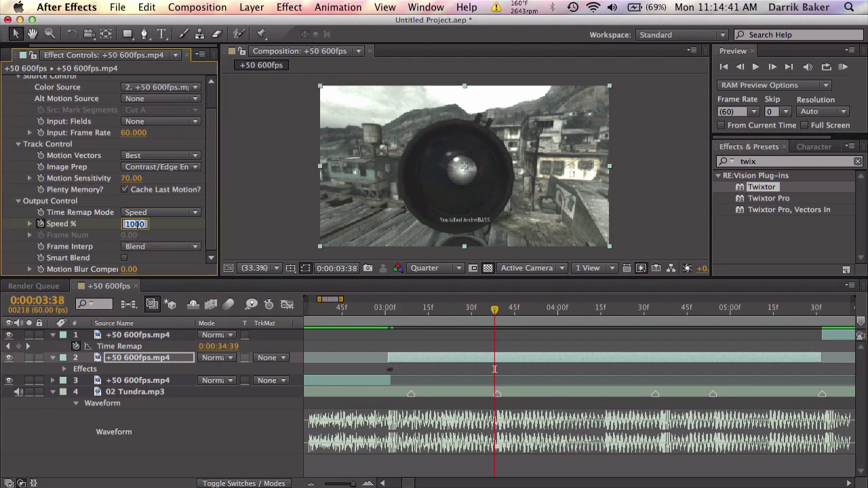
key(Return)
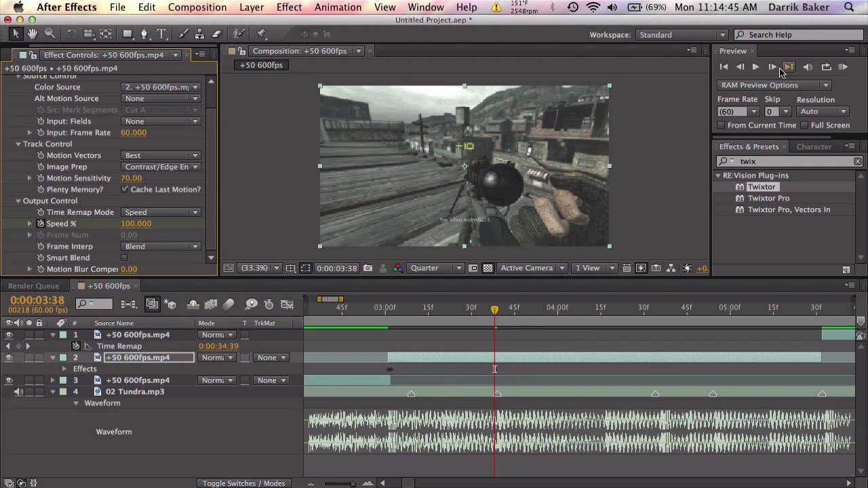
Set Speed % to 1000 at 03:39 and back to 100 at 04:34
click(787, 68)
click(130, 226)
text(1000)
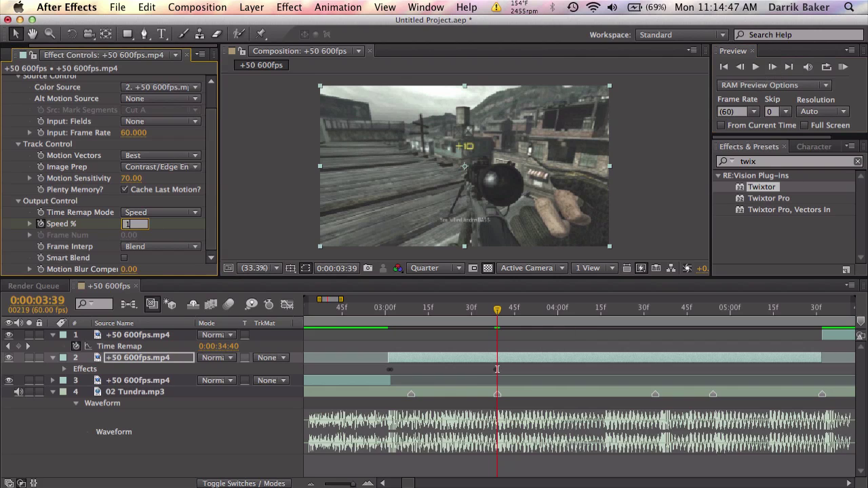
key(Return)
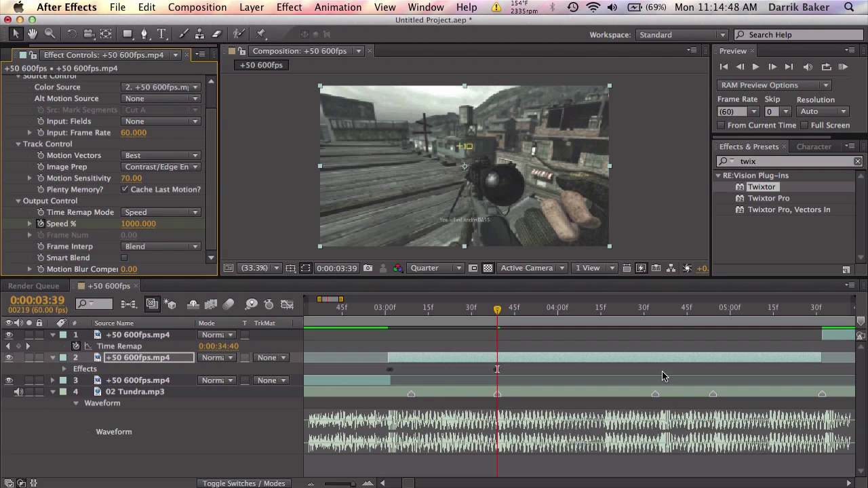
click(656, 308)
click(128, 223)
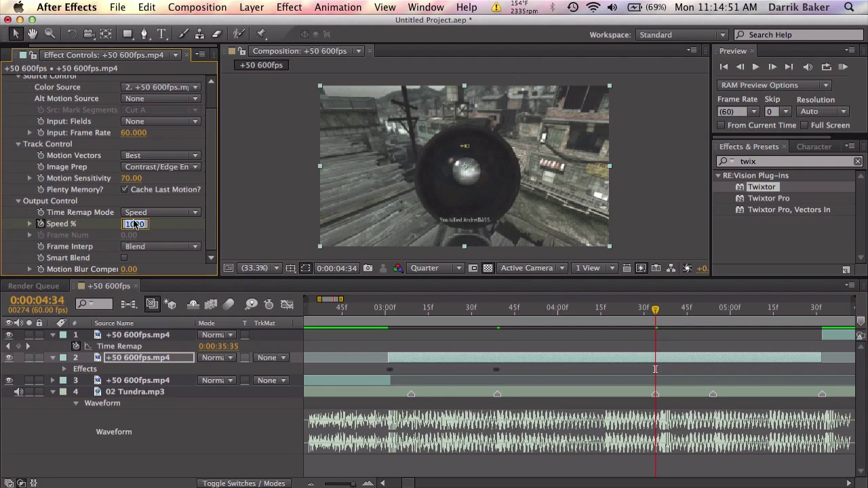
text(100)
key(Return)
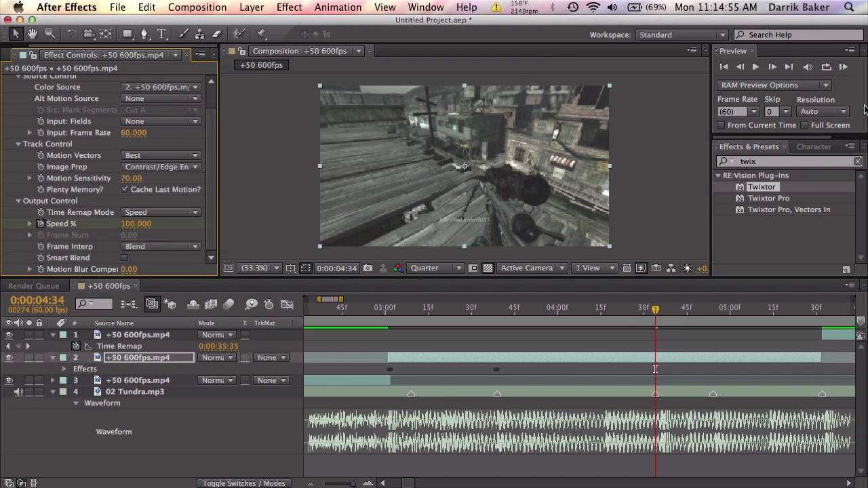
click(844, 68)
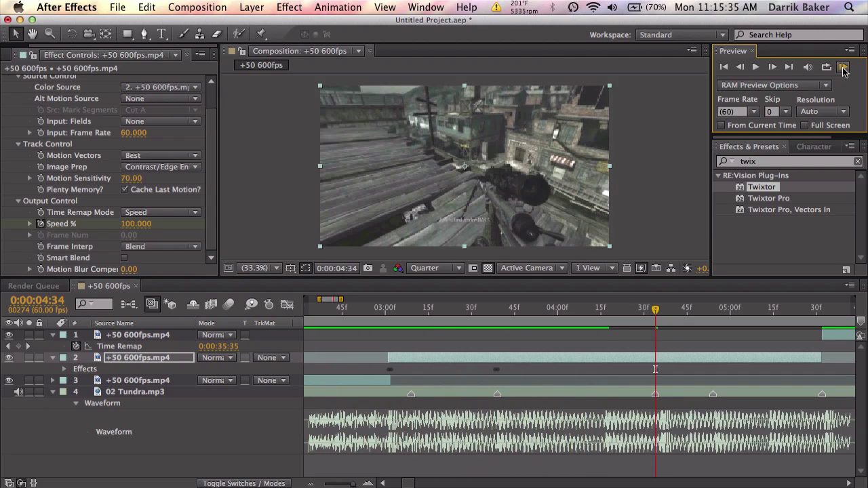
Apply Easy Ease In to the 03:38 Speed % keyframe and stretch its handle left in the graph
click(543, 349)
key(u)
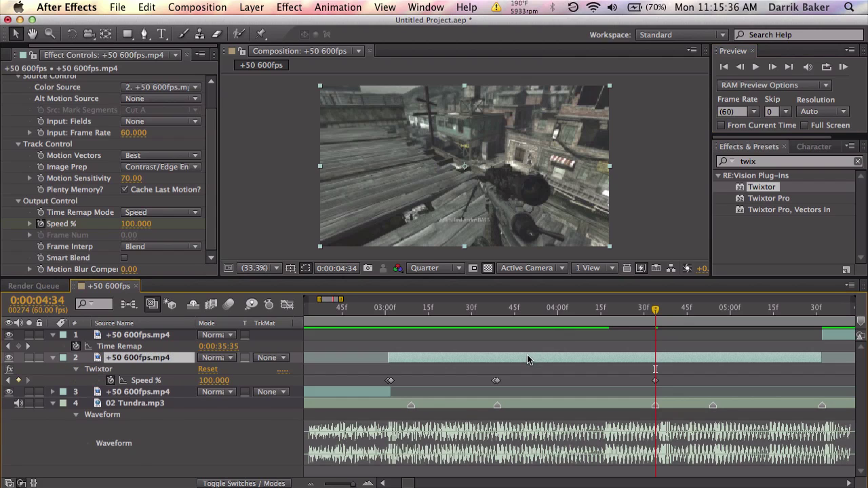
double_click(495, 380)
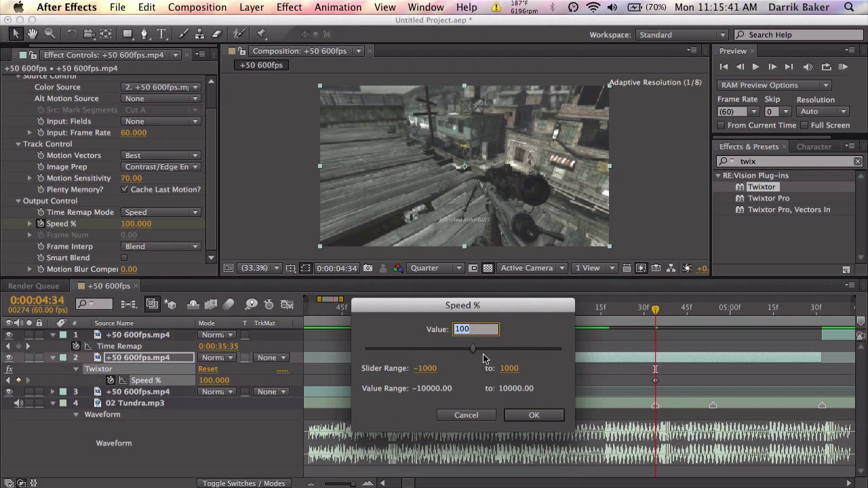
key(Return)
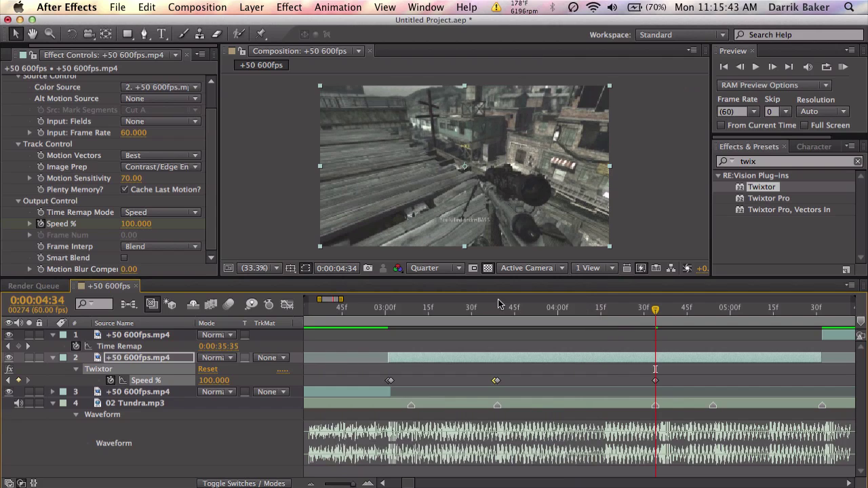
click(287, 304)
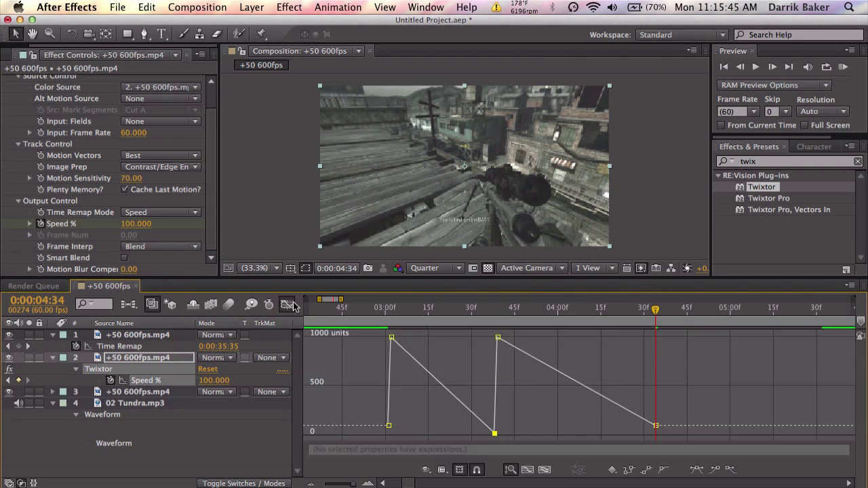
click(713, 470)
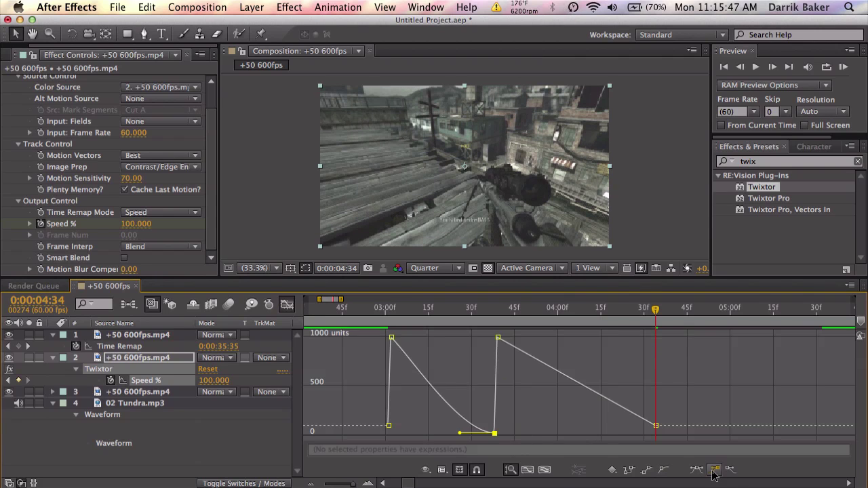
drag(459, 434, 442, 436)
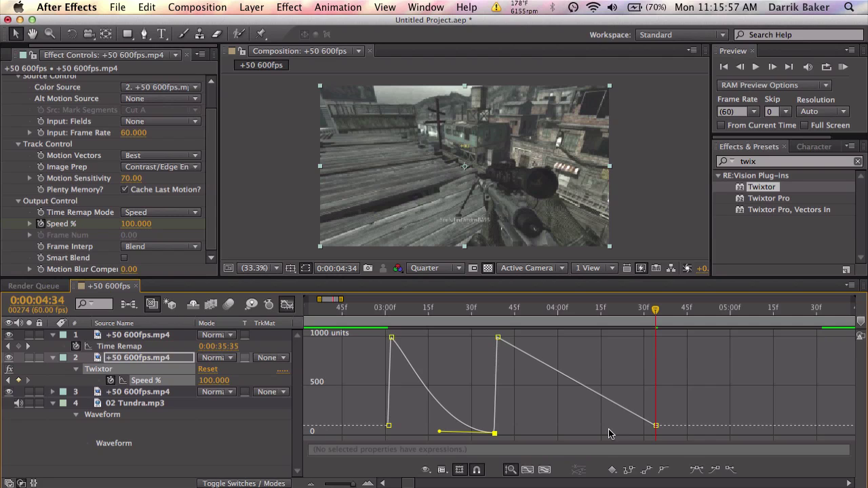
click(288, 305)
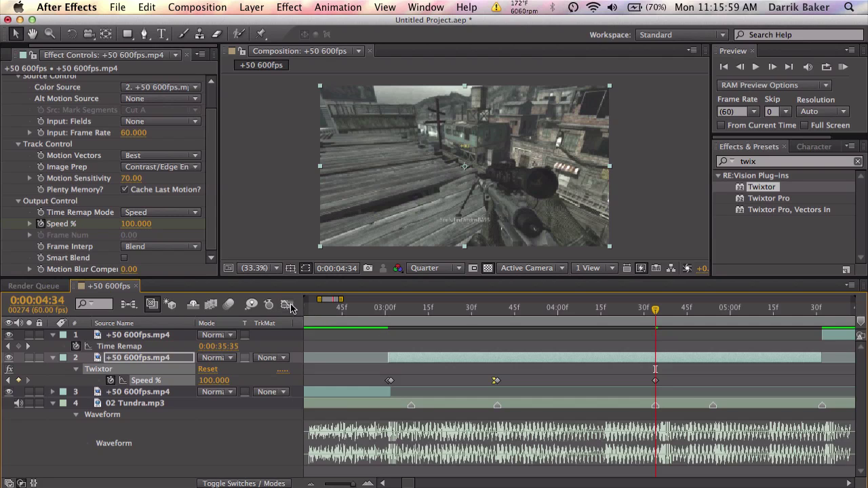